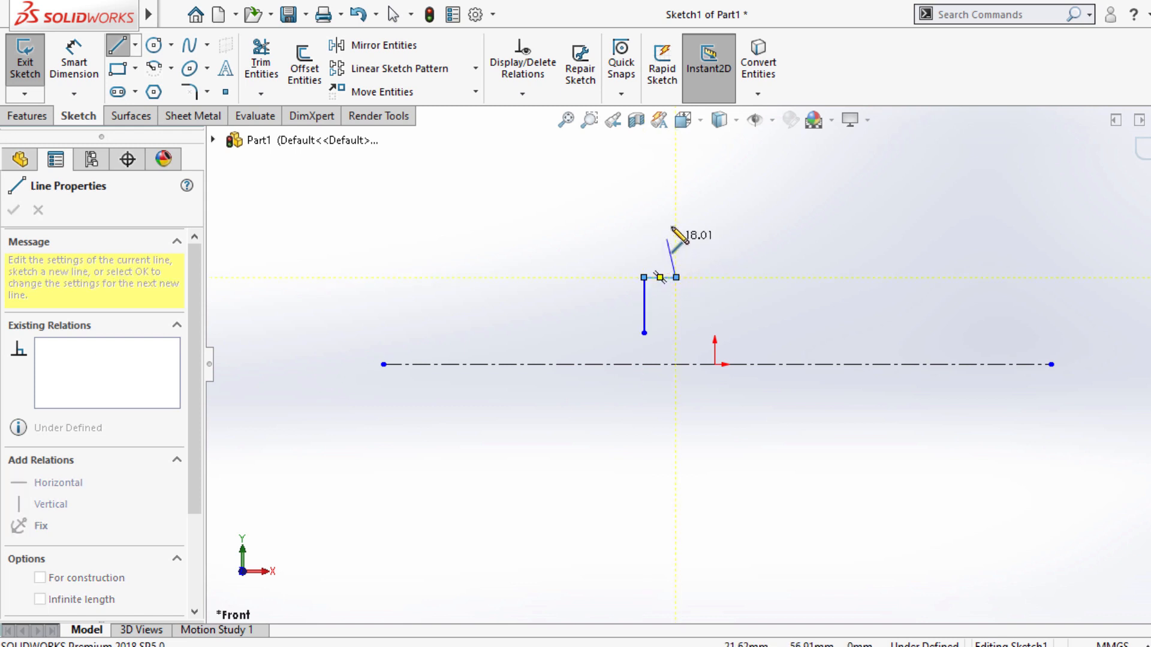
Complete the closed, stepped half profile above the horizontal centerline with connected horizontal and vertical lines.
{"action": "left_click", "coordinate": [676, 202]}
{"action": "left_click", "coordinate": [652, 202]}
{"action": "left_click", "coordinate": [653, 186]}
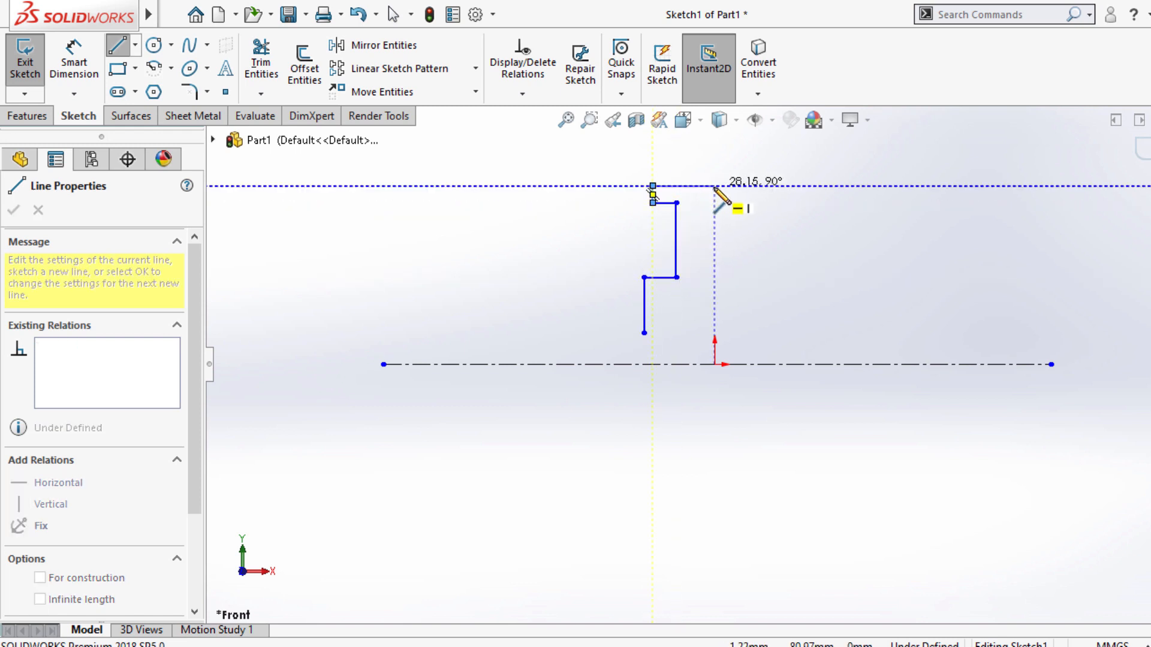
{"action": "left_click", "coordinate": [717, 186]}
{"action": "left_click", "coordinate": [718, 333]}
{"action": "left_click", "coordinate": [643, 333]}
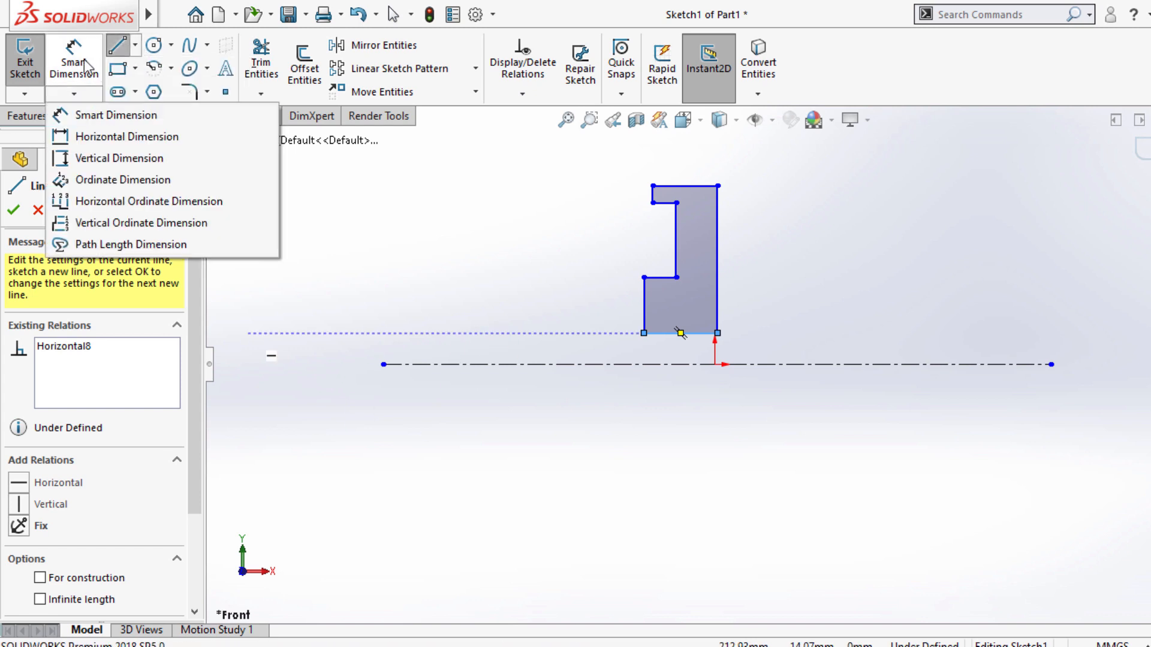
Mirror the half profile's top, flange, web and base lines about its long vertical line, keeping the originals.
{"action": "left_click", "coordinate": [371, 45]}
{"action": "left_click", "coordinate": [138, 434]}
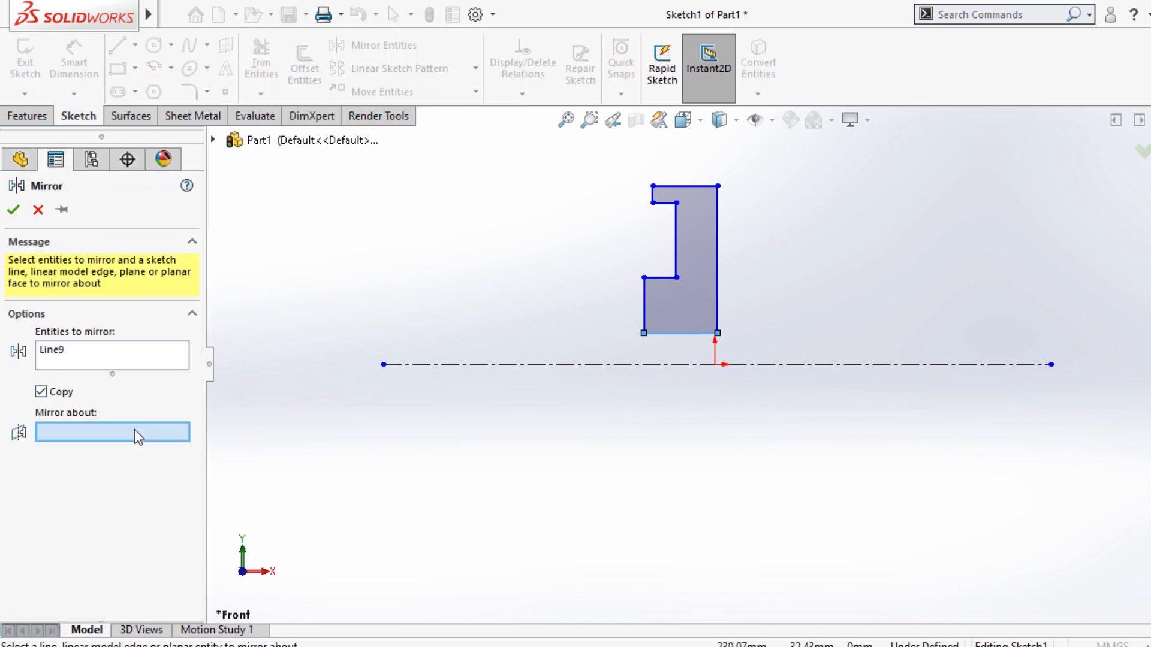
{"action": "left_click", "coordinate": [718, 258]}
{"action": "left_click", "coordinate": [150, 356]}
{"action": "left_click", "coordinate": [683, 186]}
{"action": "left_click", "coordinate": [653, 194]}
{"action": "left_click", "coordinate": [665, 202]}
{"action": "left_click", "coordinate": [676, 239]}
{"action": "left_click", "coordinate": [660, 277]}
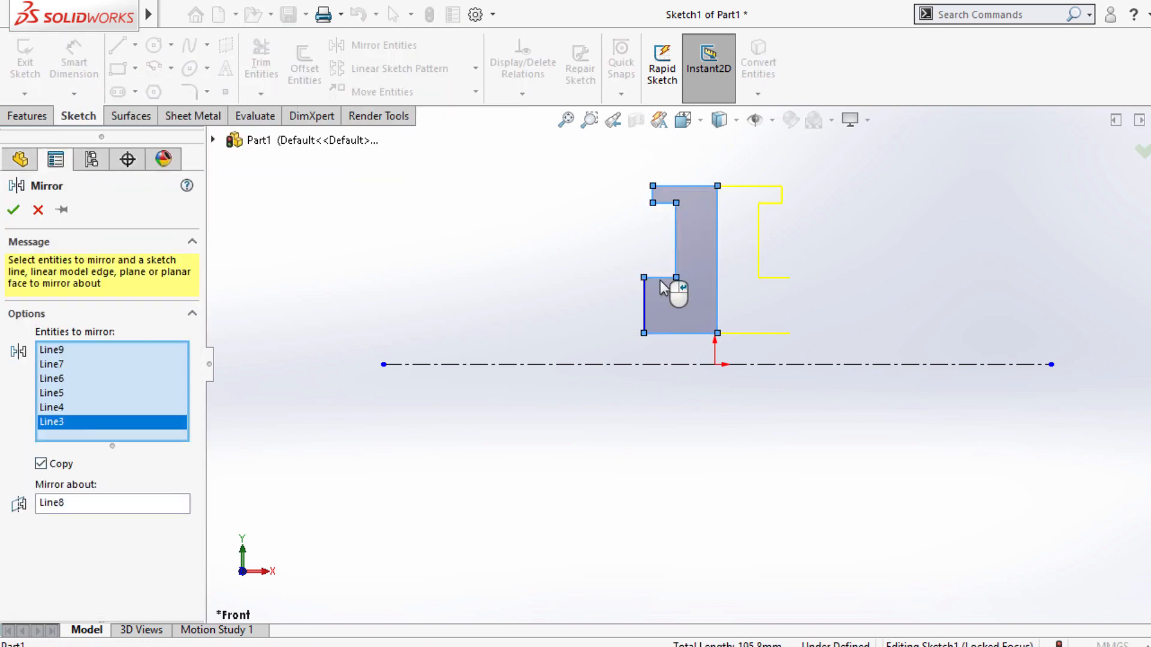
{"action": "left_click", "coordinate": [14, 209]}
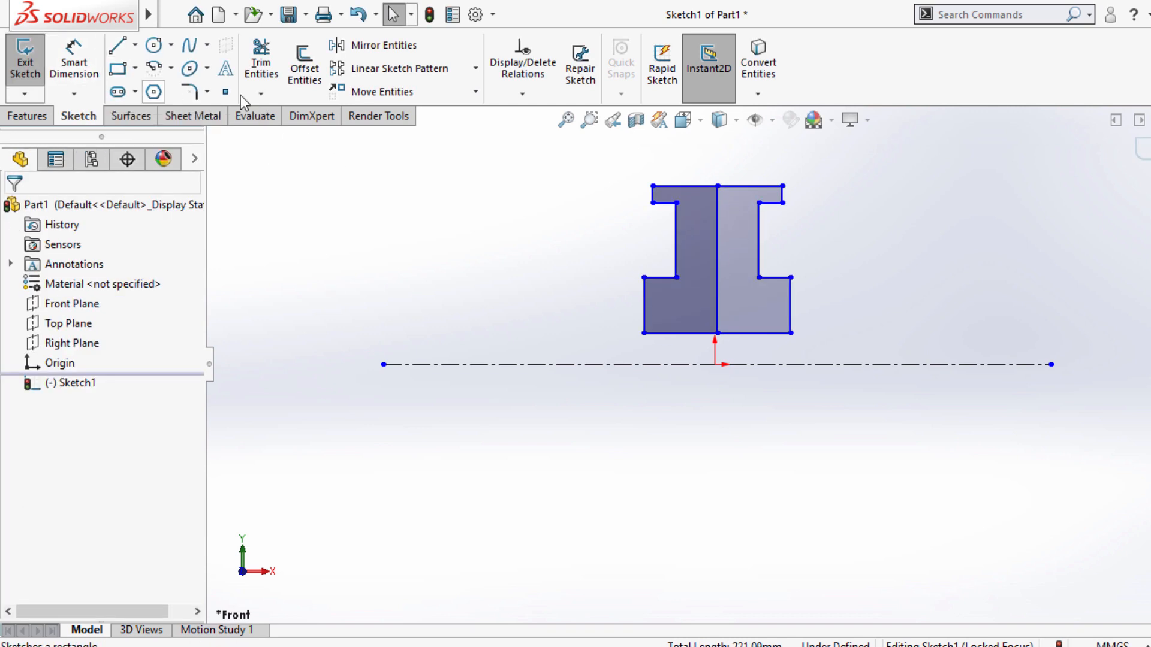
Trim away the vertical line in the middle of the mirrored profile.
{"action": "left_click", "coordinate": [261, 66]}
{"action": "left_click_drag", "start_coordinate": [736, 192], "coordinate": [718, 246]}
{"action": "left_click", "coordinate": [13, 209]}
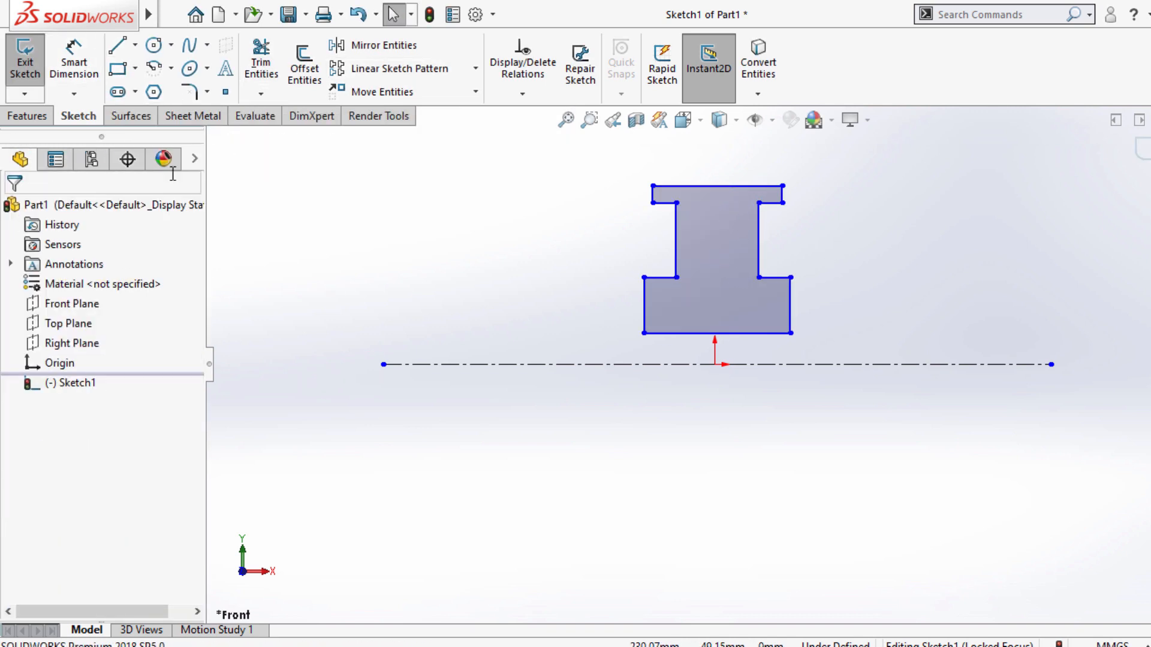
Revolve the profile 360° about the horizontal centerline to form a solid wheel.
{"action": "left_click", "coordinate": [27, 116]}
{"action": "left_click", "coordinate": [85, 66]}
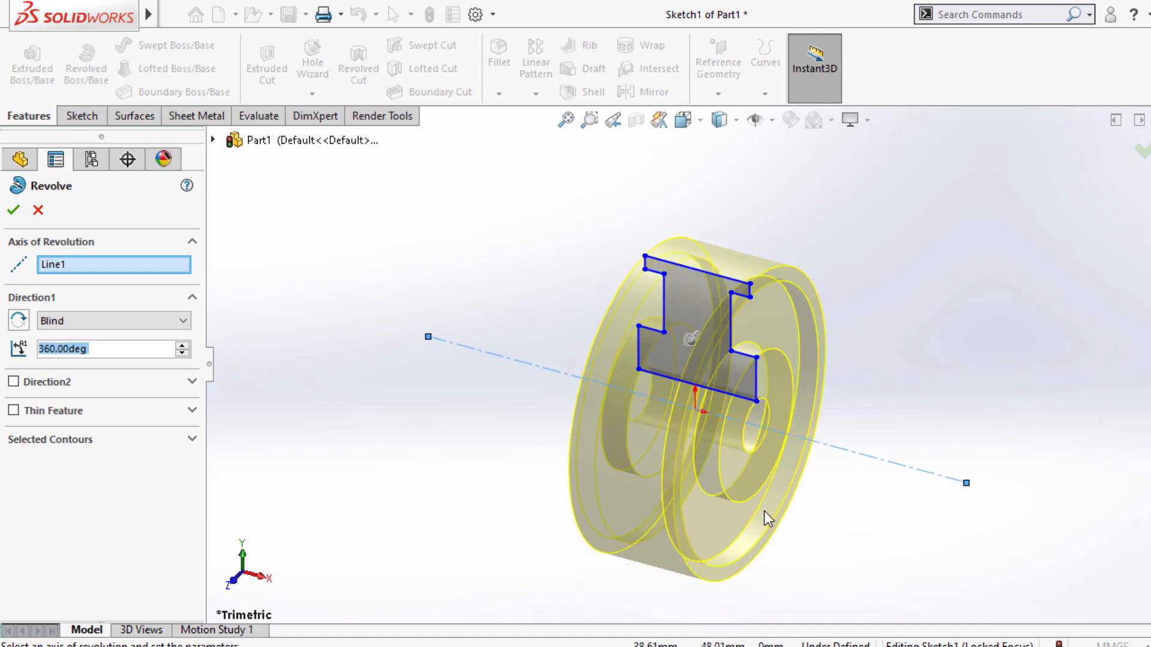
{"action": "left_click", "coordinate": [13, 210]}
{"action": "left_click", "coordinate": [915, 339]}
{"action": "scroll", "coordinate": [755, 470], "scroll_direction": "down", "scroll_amount": 1}
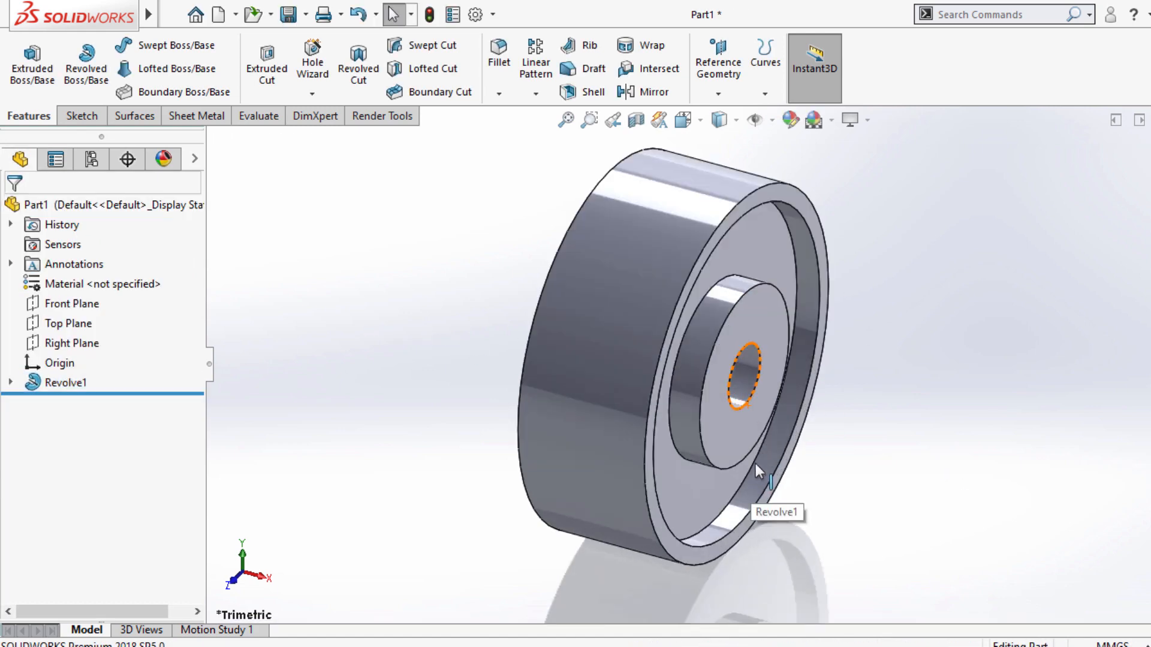
{"action": "scroll", "coordinate": [755, 470], "scroll_direction": "up", "scroll_amount": 1}
{"action": "middle_click_drag", "start_coordinate": [756, 470], "coordinate": [701, 341]}
Undo the revolved wheel and its sketch.
{"action": "key", "text": "ctrl+z"}
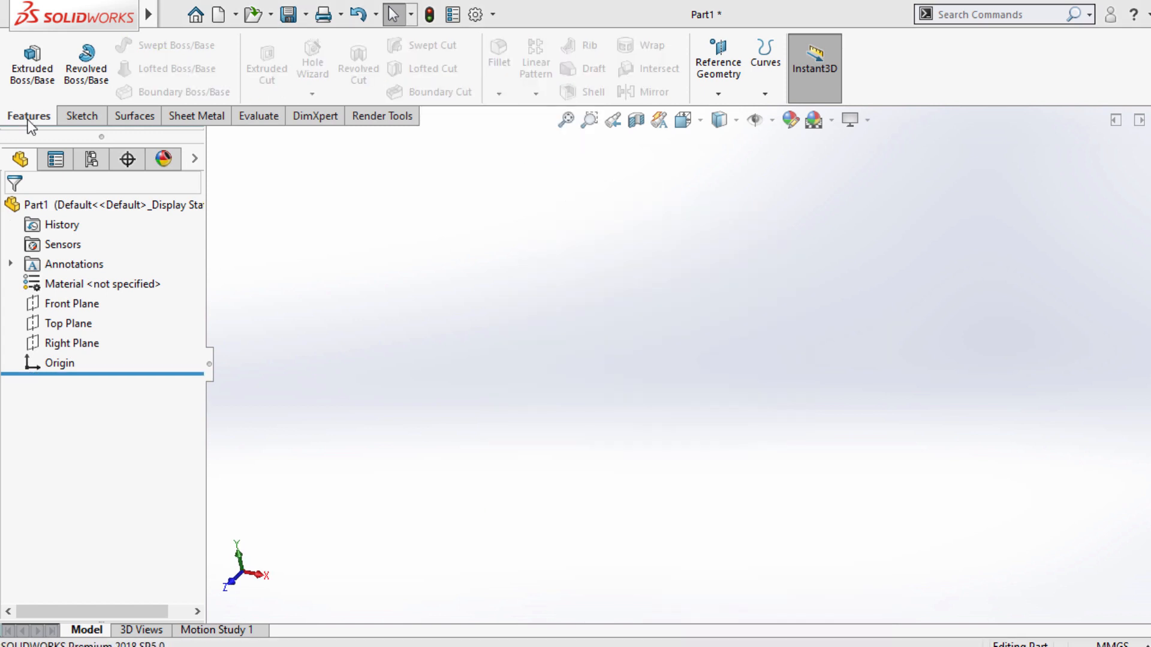
On the Top Plane, sketch a horizontal straight slot across the origin, about 150 mm between arc centres and 66 mm wide.
{"action": "left_click", "coordinate": [82, 116]}
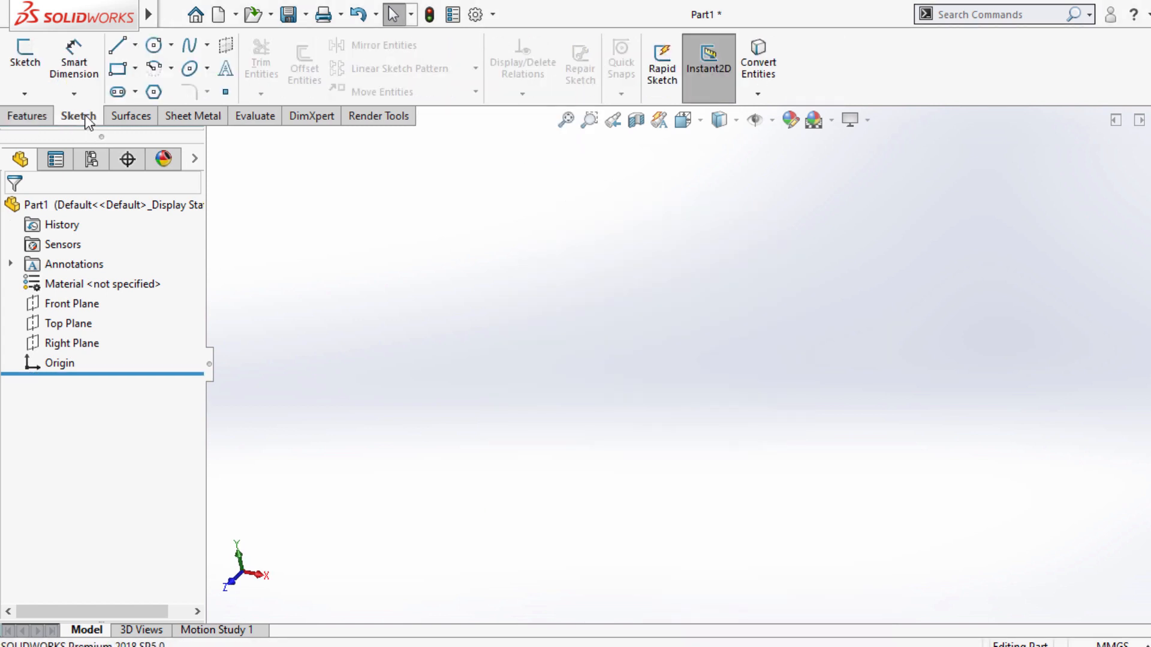
{"action": "left_click", "coordinate": [25, 60]}
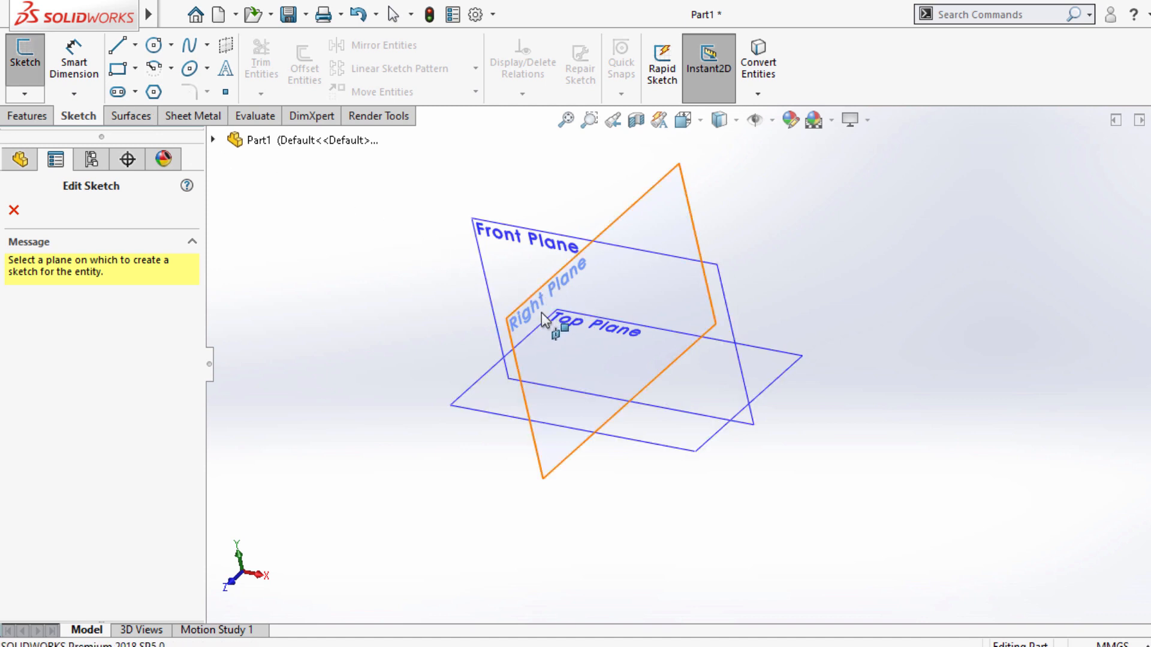
{"action": "left_click", "coordinate": [674, 431]}
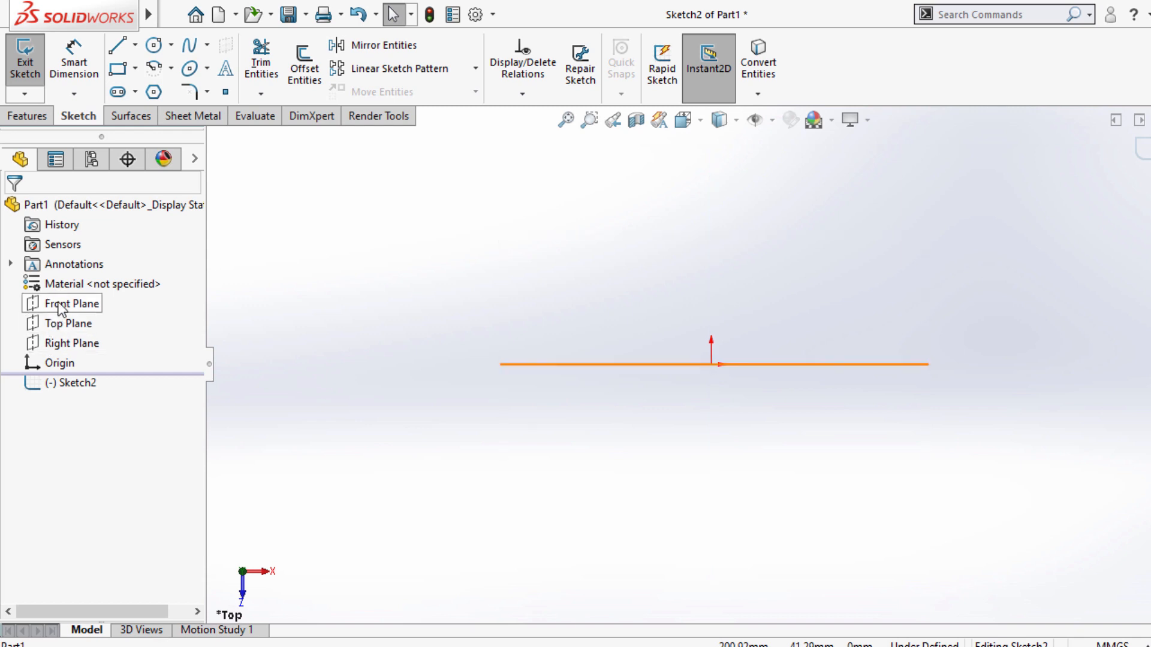
{"action": "left_click", "coordinate": [117, 91]}
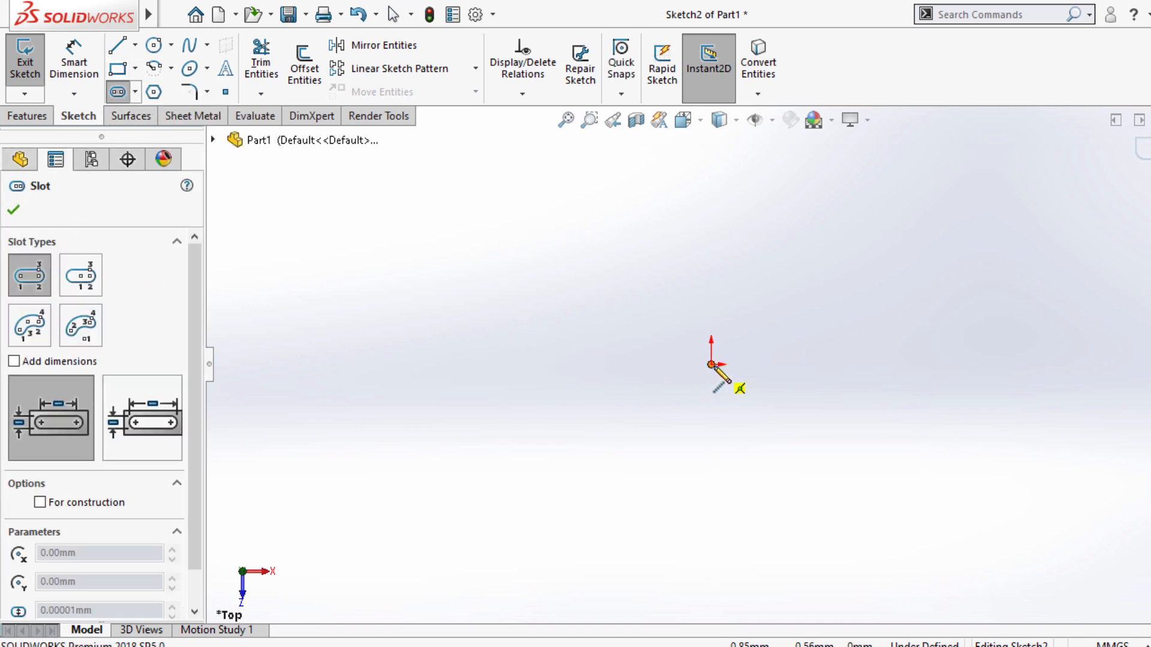
{"action": "left_click", "coordinate": [528, 365]}
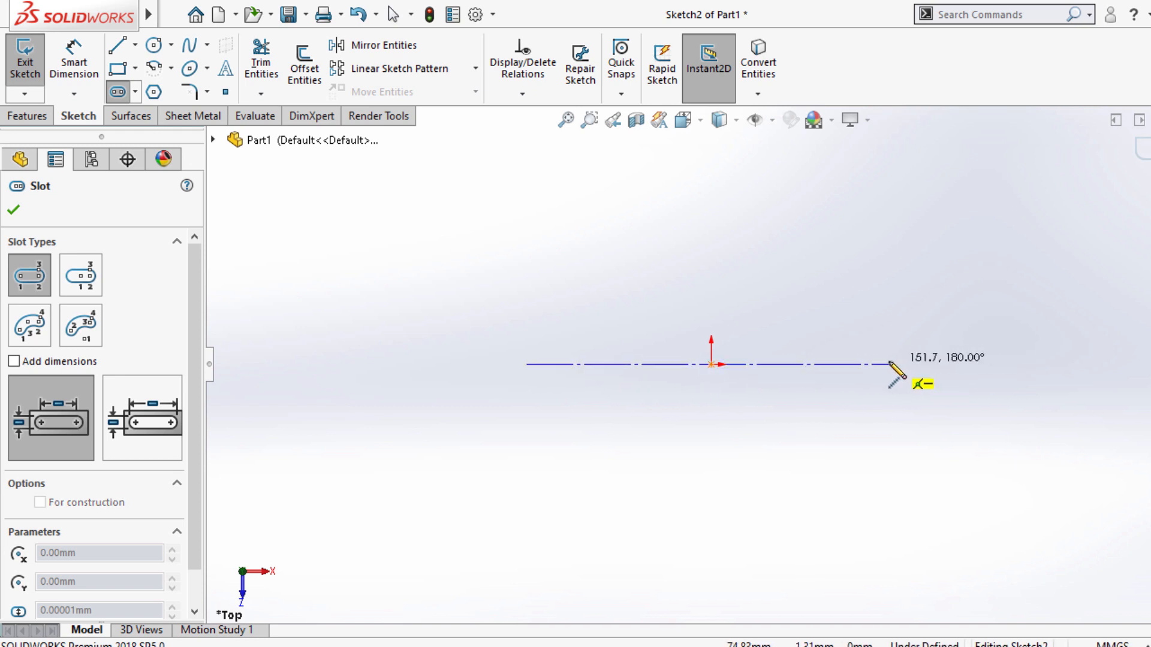
{"action": "left_click", "coordinate": [887, 364]}
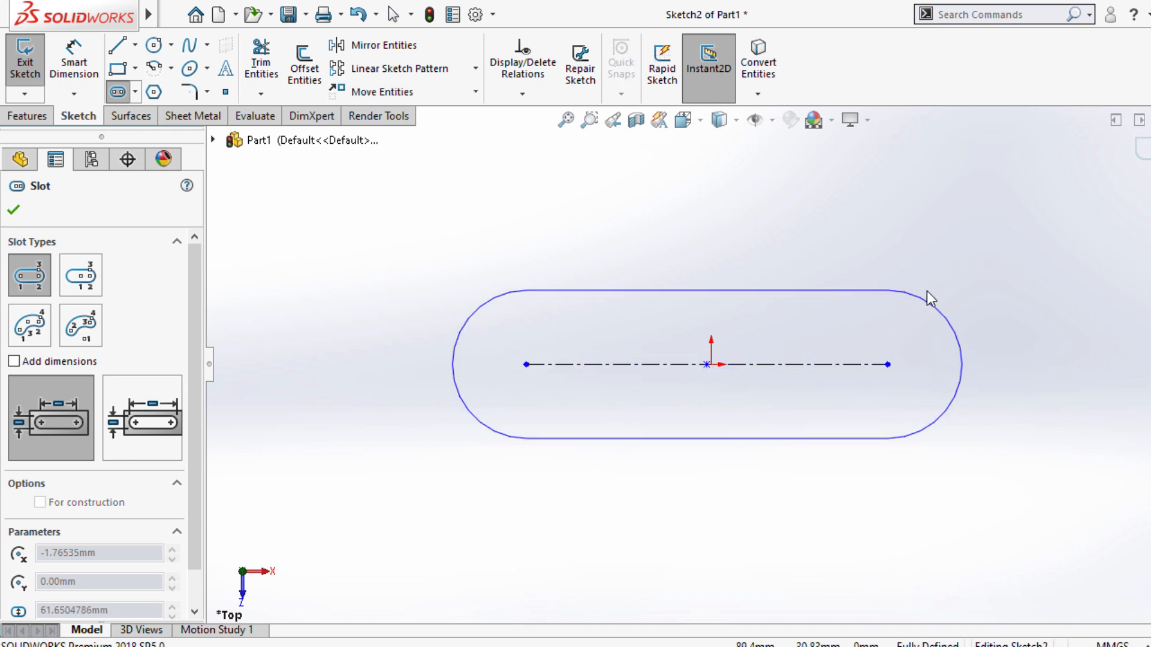
{"action": "left_click", "coordinate": [928, 289]}
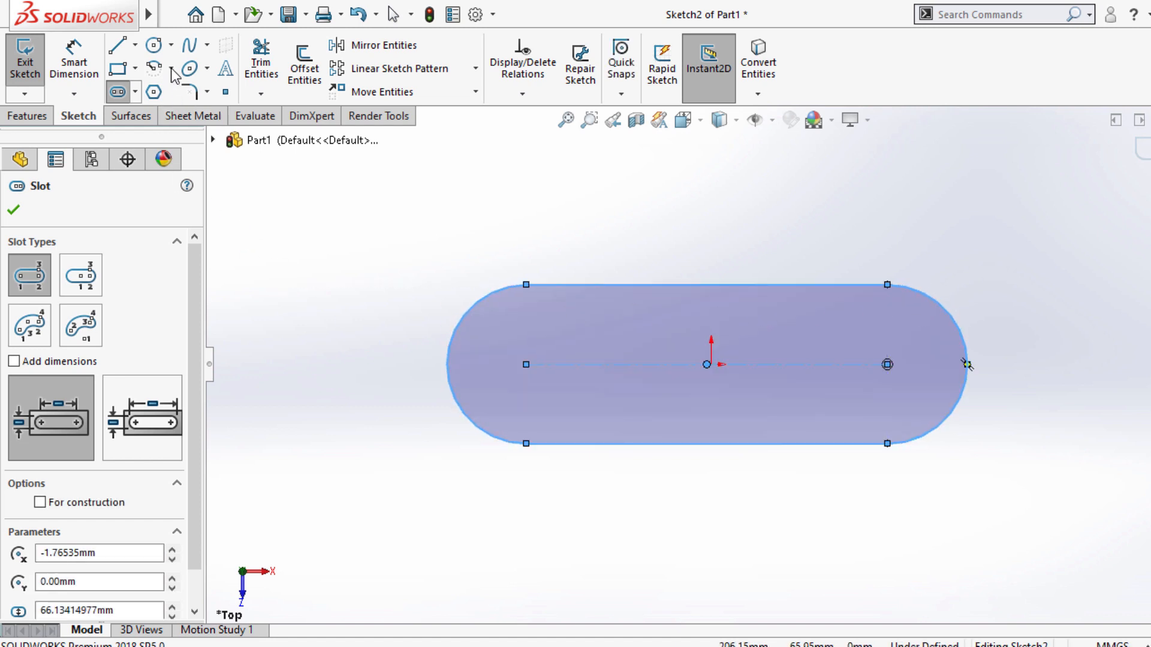
Draw a circle inside each end of the slot, centred on the end arc's centre point.
{"action": "left_click", "coordinate": [154, 47]}
{"action": "left_click", "coordinate": [526, 364]}
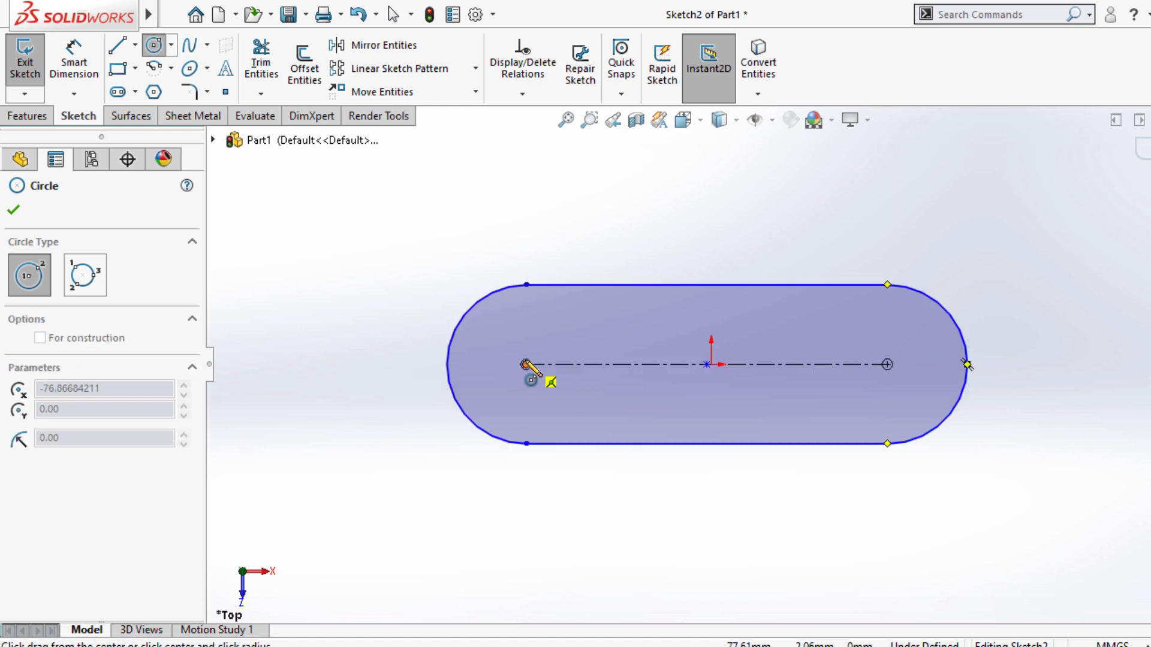
{"action": "left_click", "coordinate": [527, 316]}
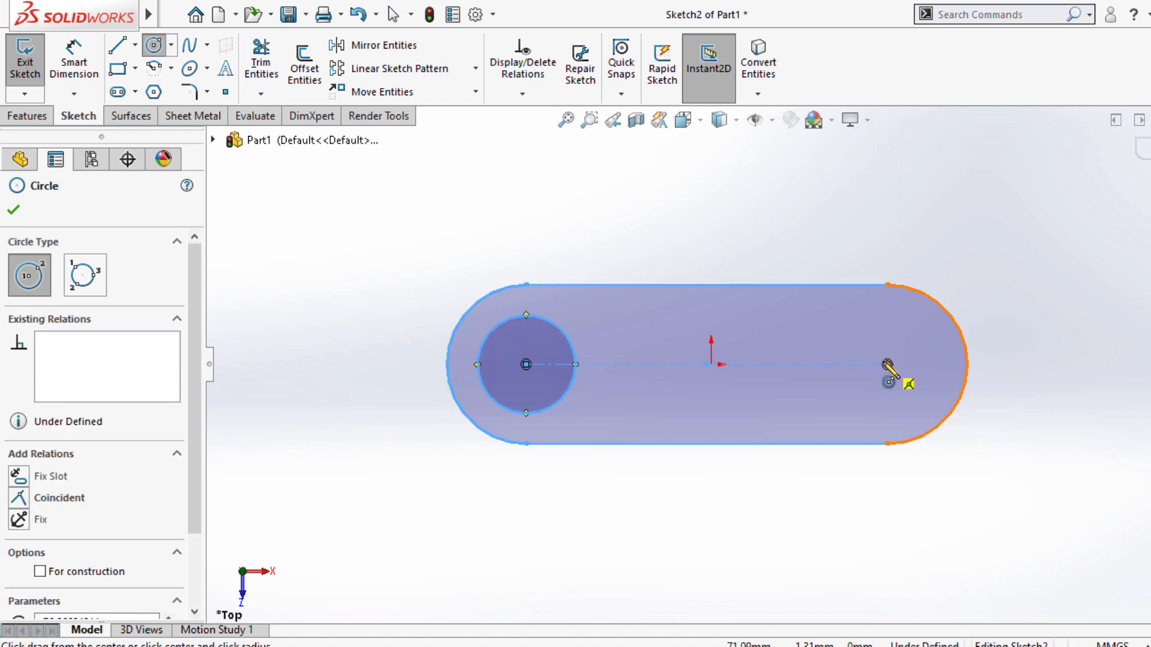
{"action": "left_click", "coordinate": [887, 365]}
{"action": "left_click", "coordinate": [877, 314]}
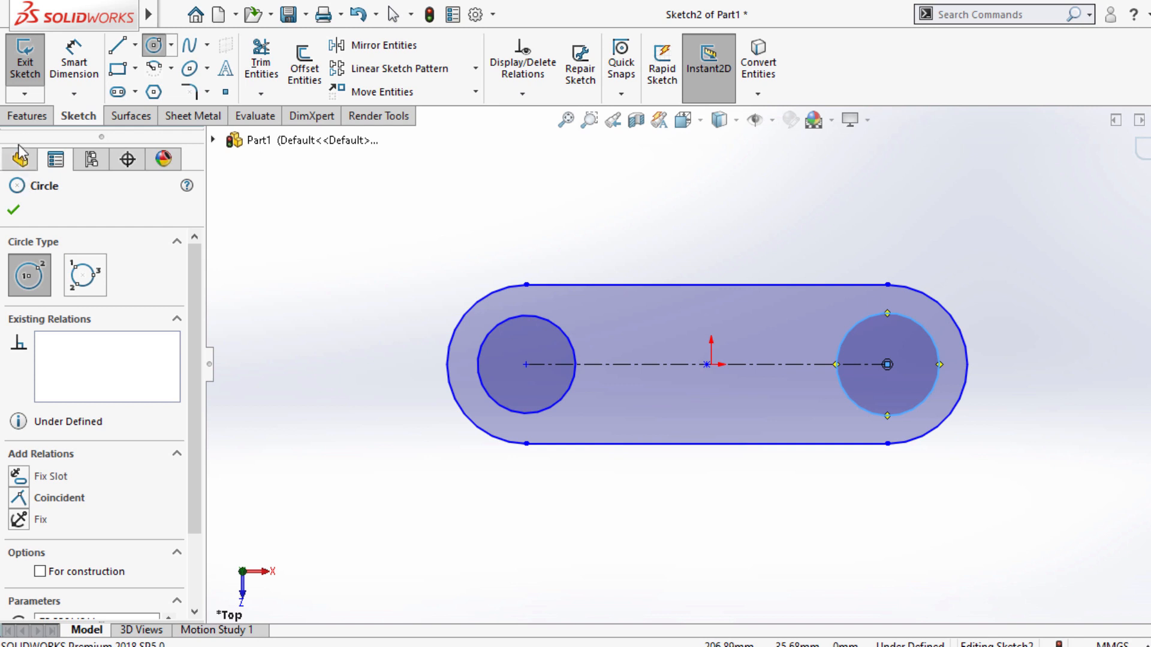
{"action": "left_click", "coordinate": [14, 210]}
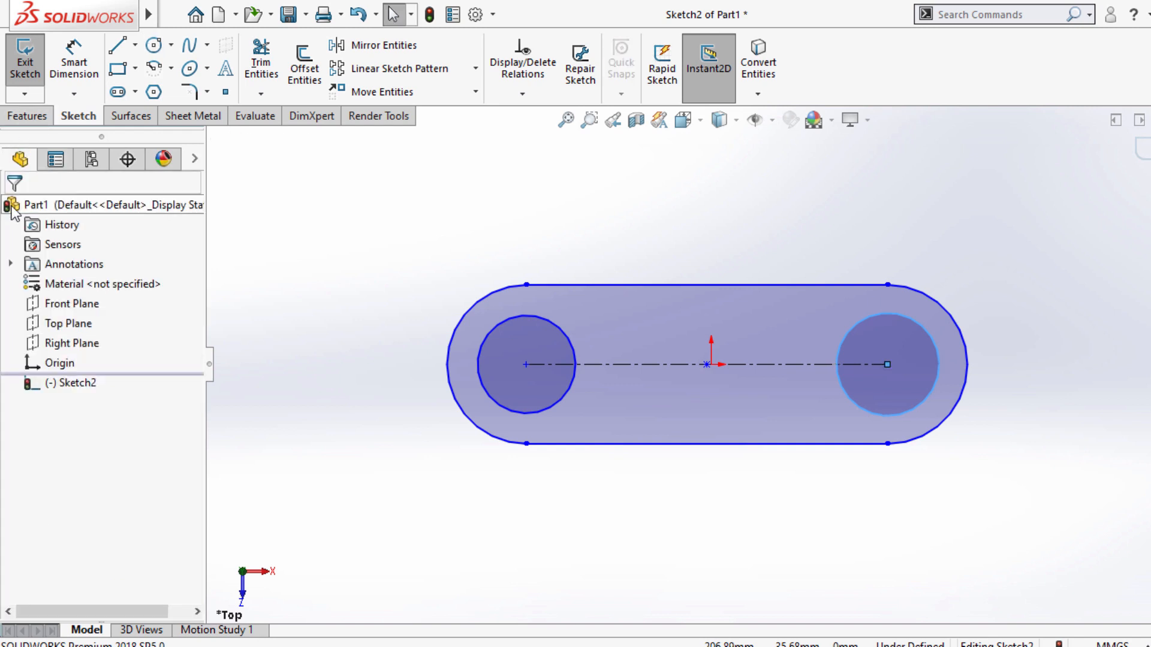
Extrude the slot profile with its two circular holes to a blind depth of 20 mm.
{"action": "left_click", "coordinate": [27, 115]}
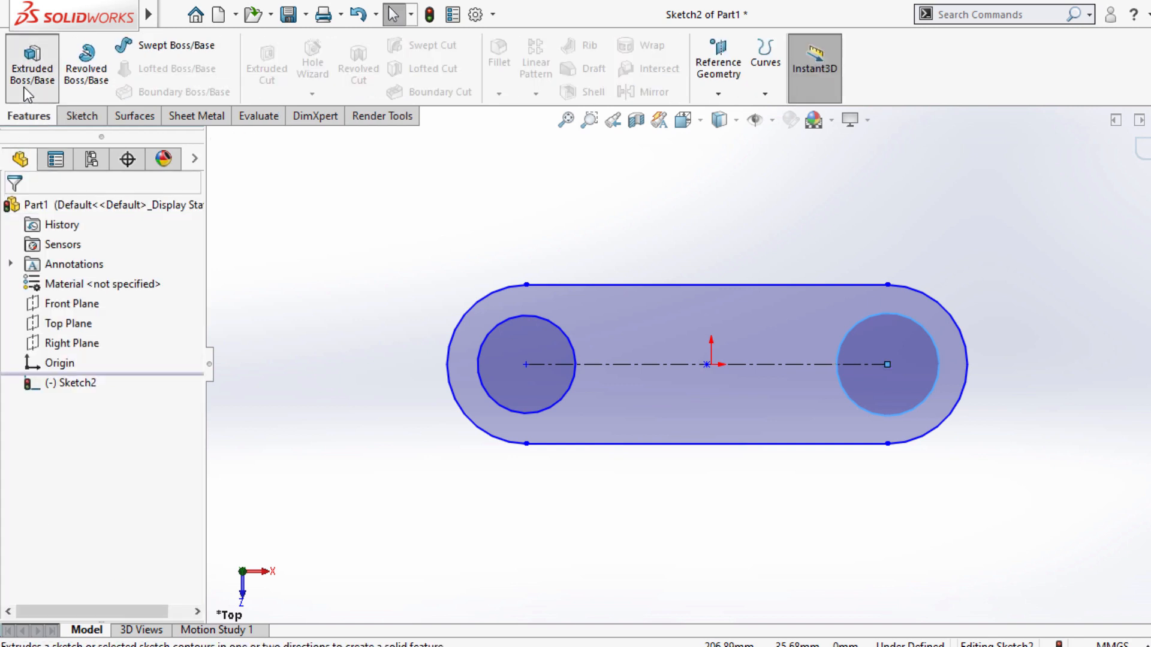
{"action": "left_click", "coordinate": [24, 88]}
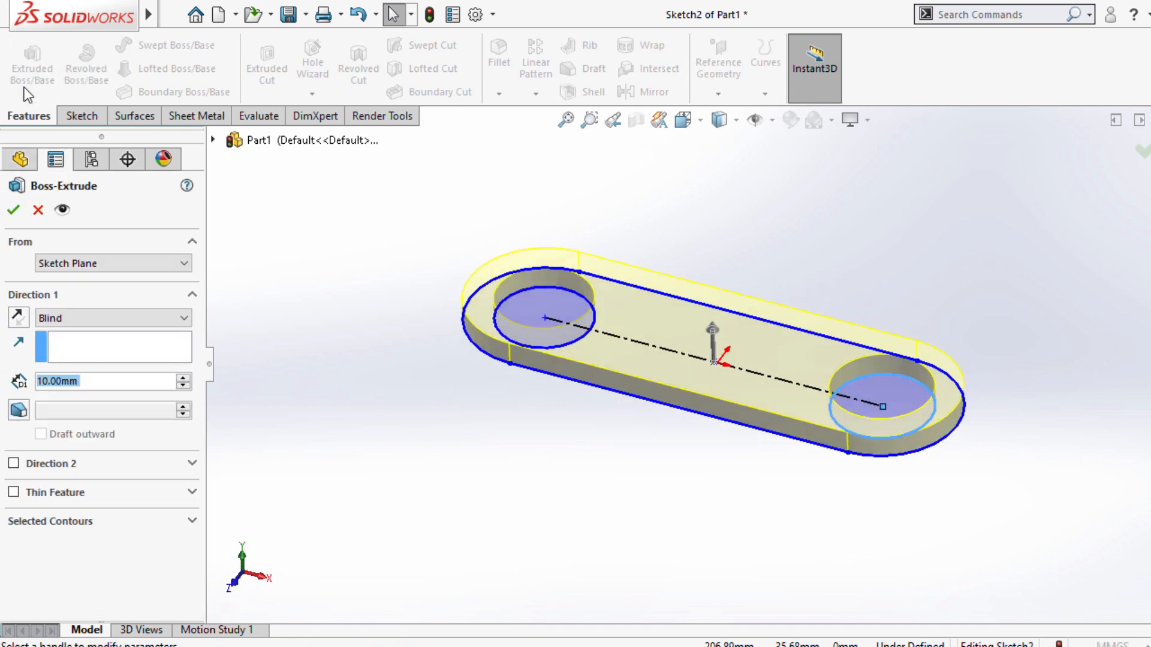
{"action": "left_click", "coordinate": [183, 378]}
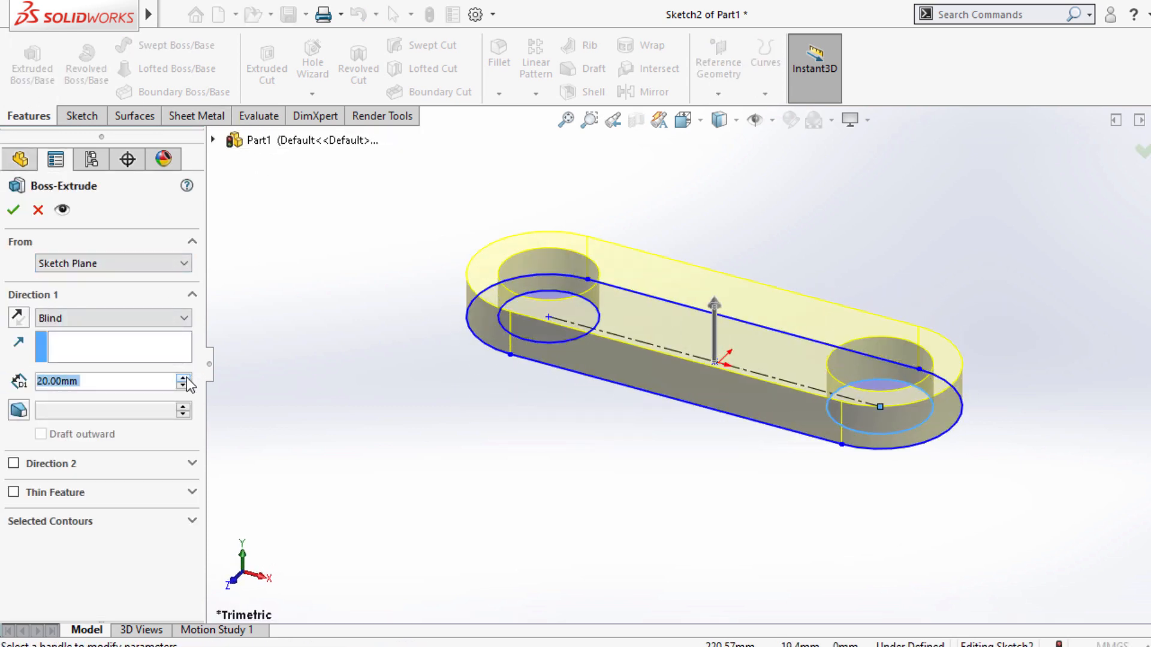
{"action": "left_click", "coordinate": [13, 209]}
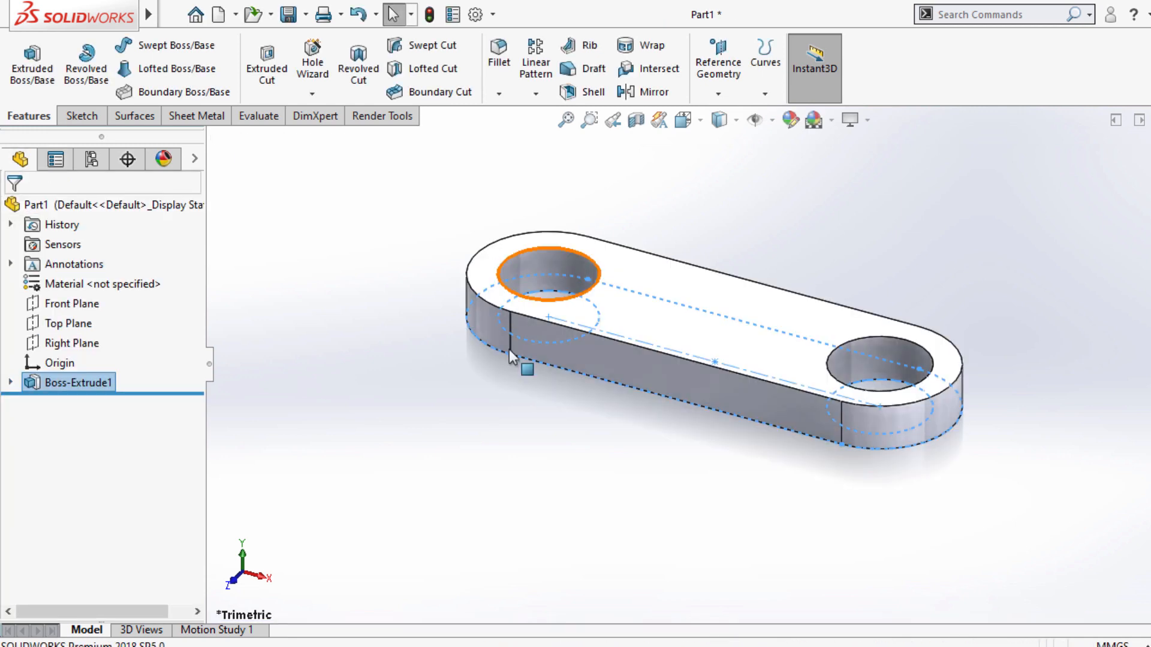
{"action": "left_click", "coordinate": [532, 404]}
Apply a 10 mm constant-radius fillet to all edges of the link's upper face.
{"action": "scroll", "coordinate": [651, 341], "scroll_direction": "down", "scroll_amount": 2}
{"action": "middle_click_drag", "start_coordinate": [651, 342], "coordinate": [643, 381]}
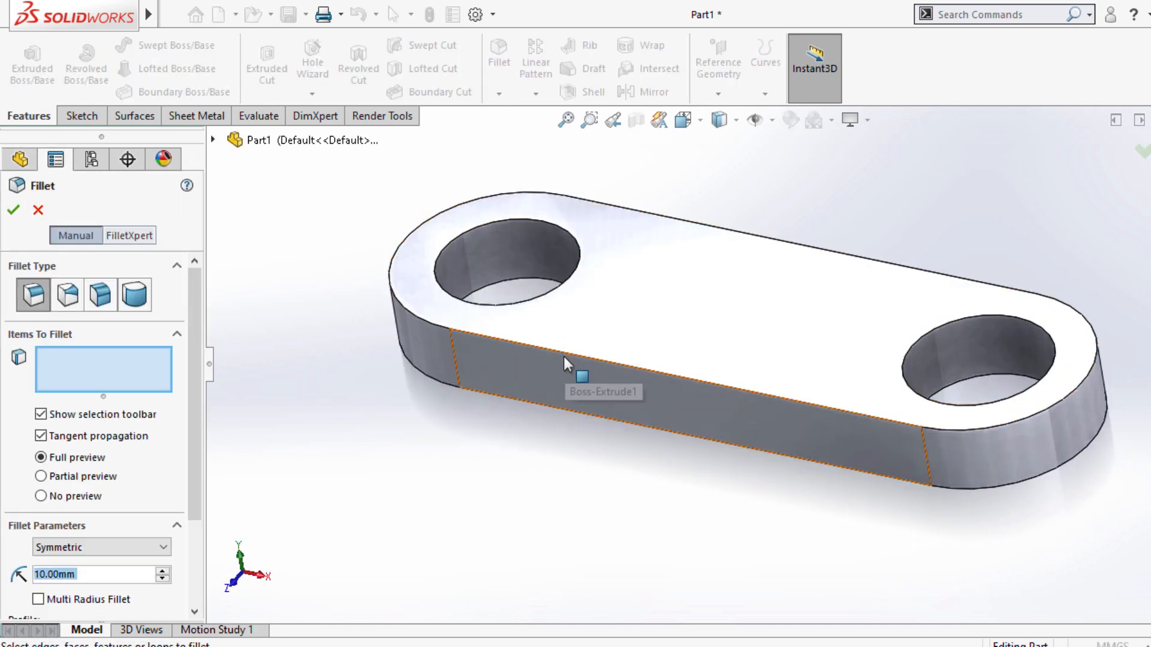
{"action": "left_click", "coordinate": [569, 317]}
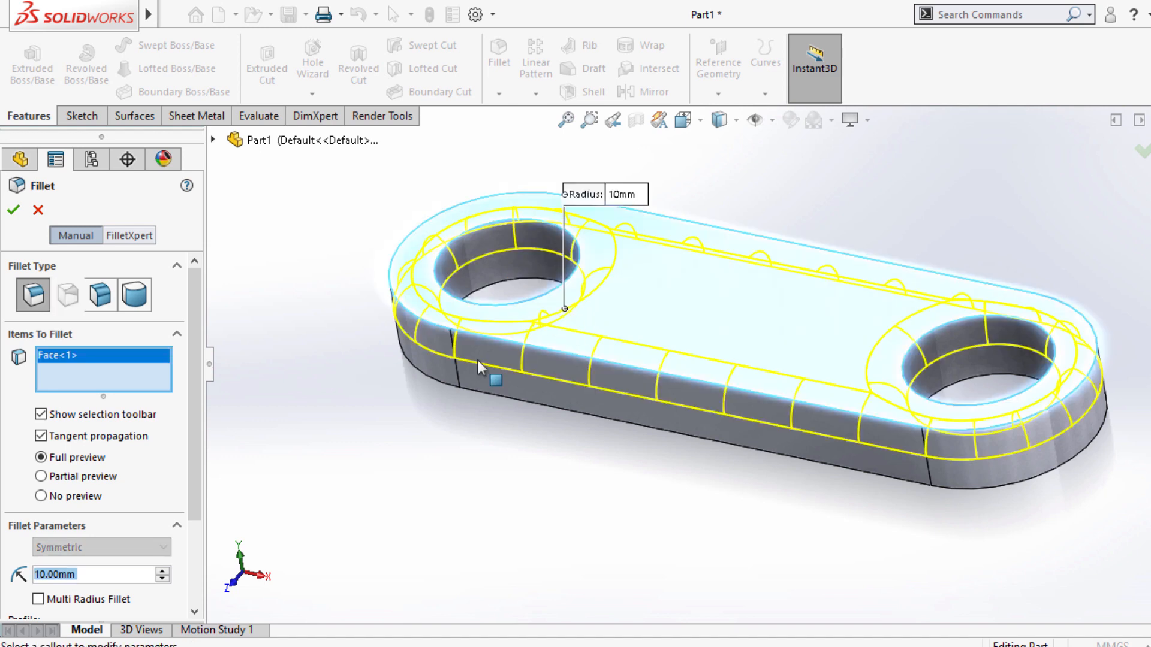
{"action": "left_click", "coordinate": [14, 210]}
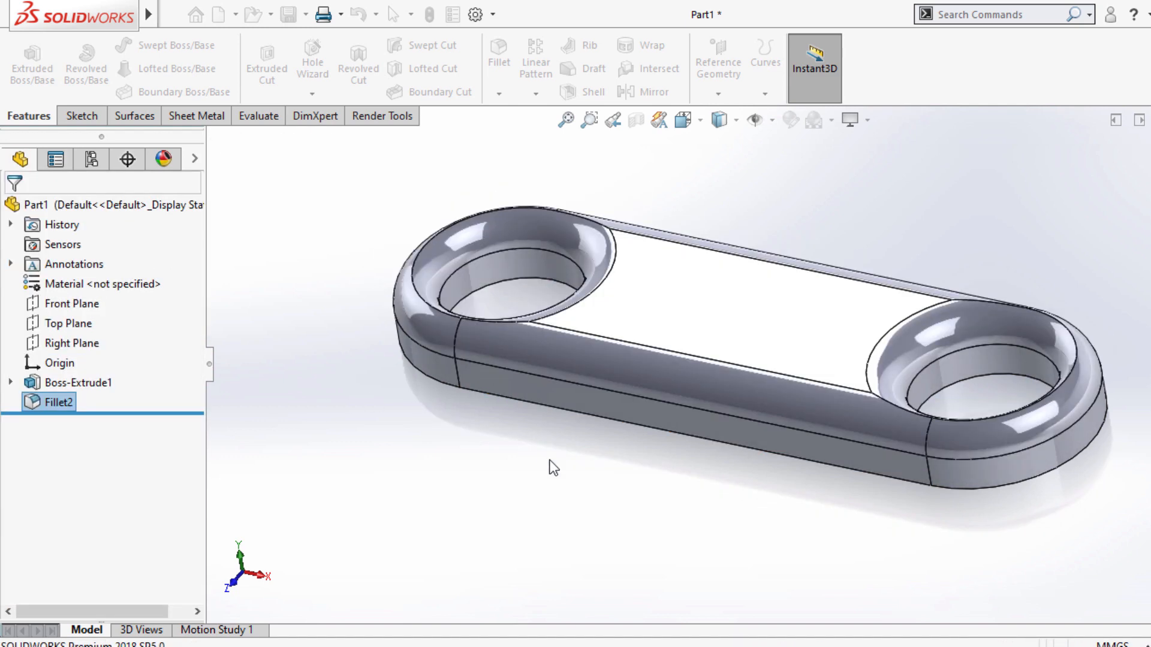
{"action": "middle_click_drag", "start_coordinate": [714, 367], "coordinate": [654, 393]}
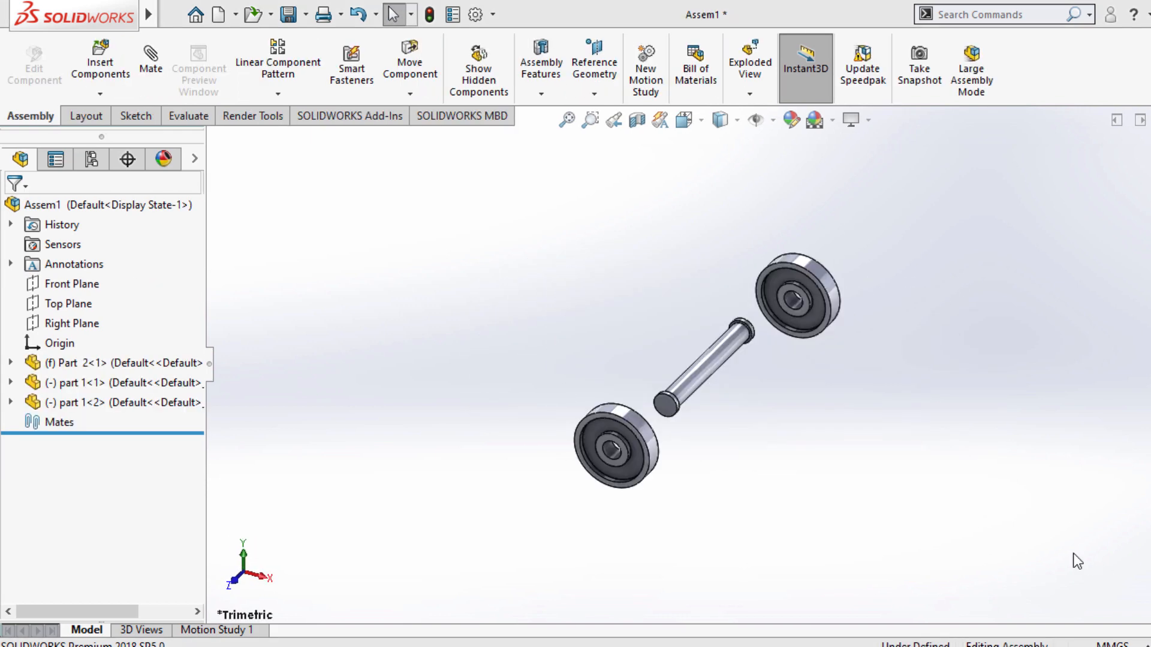
In the wheel-and-axle assembly, add a concentric mate between the front wheel's bore and the axle's cylindrical face.
{"action": "scroll", "coordinate": [678, 413], "scroll_direction": "down", "scroll_amount": 5}
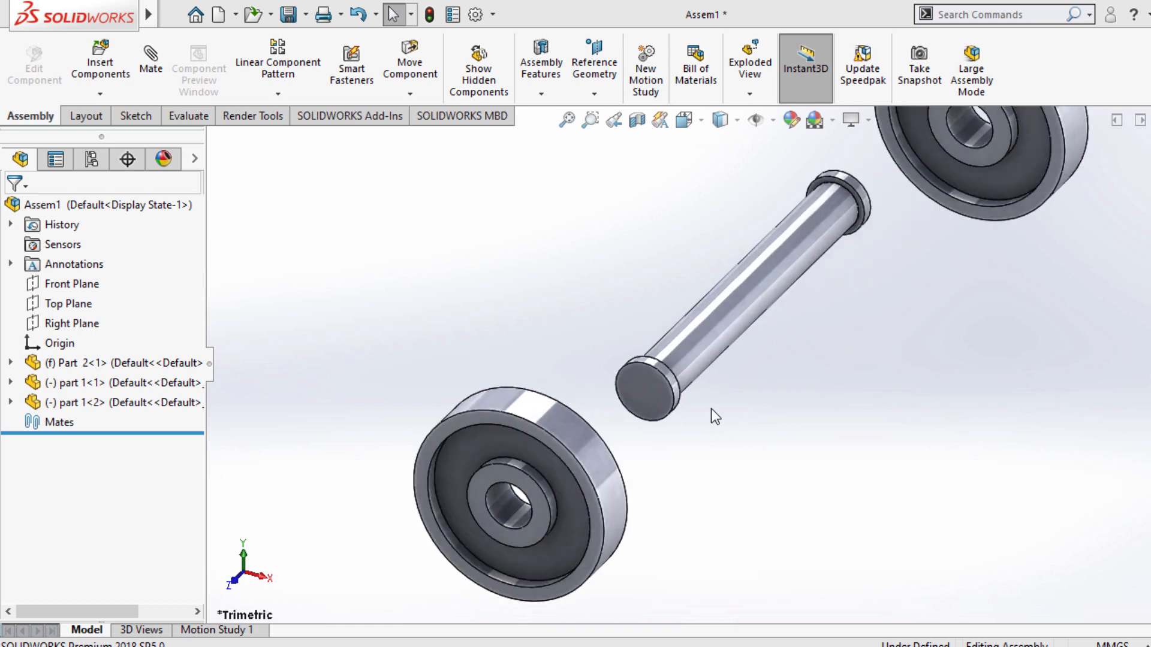
{"action": "left_click", "coordinate": [656, 339]}
{"action": "left_click", "coordinate": [510, 498]}
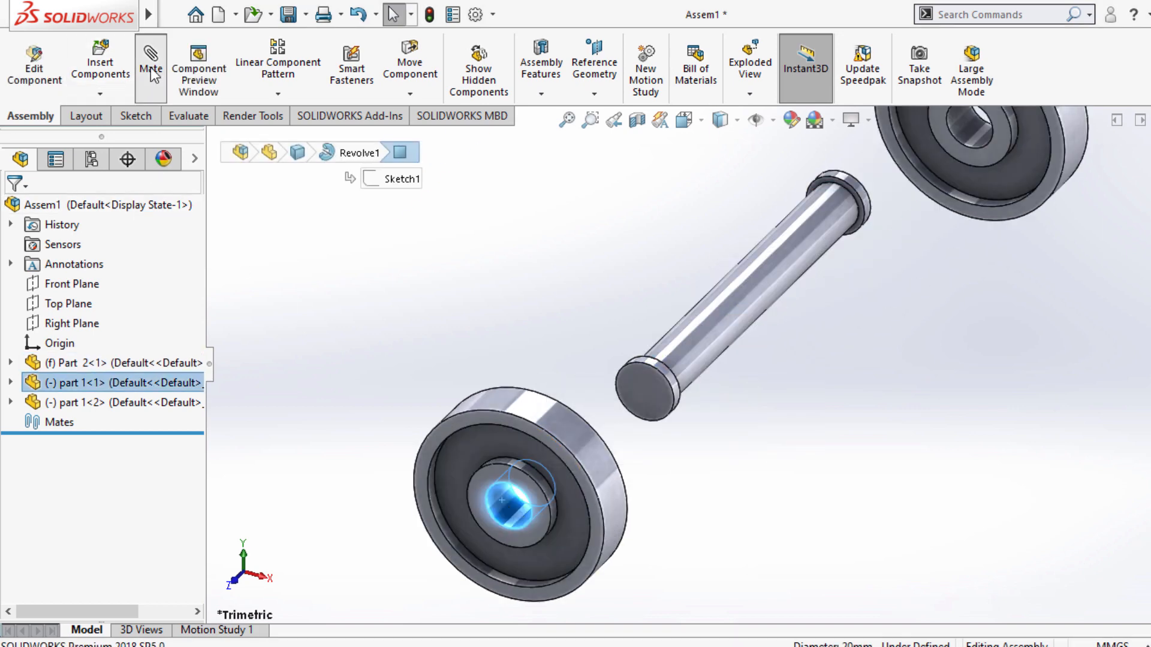
{"action": "left_click", "coordinate": [151, 71]}
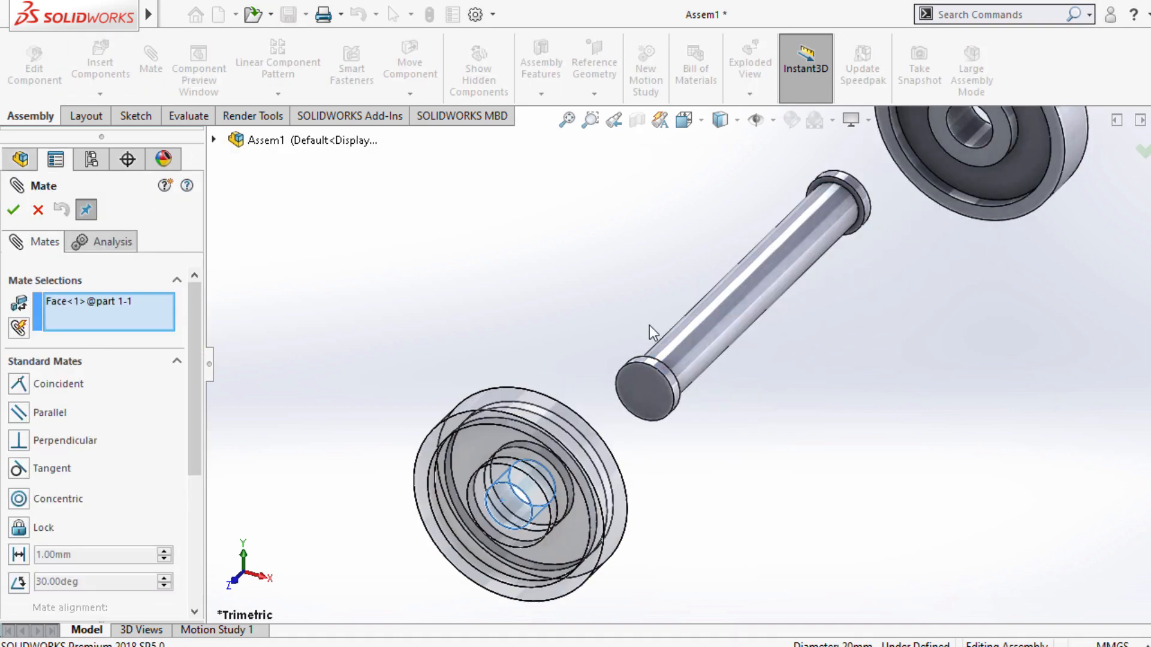
{"action": "left_click", "coordinate": [714, 339]}
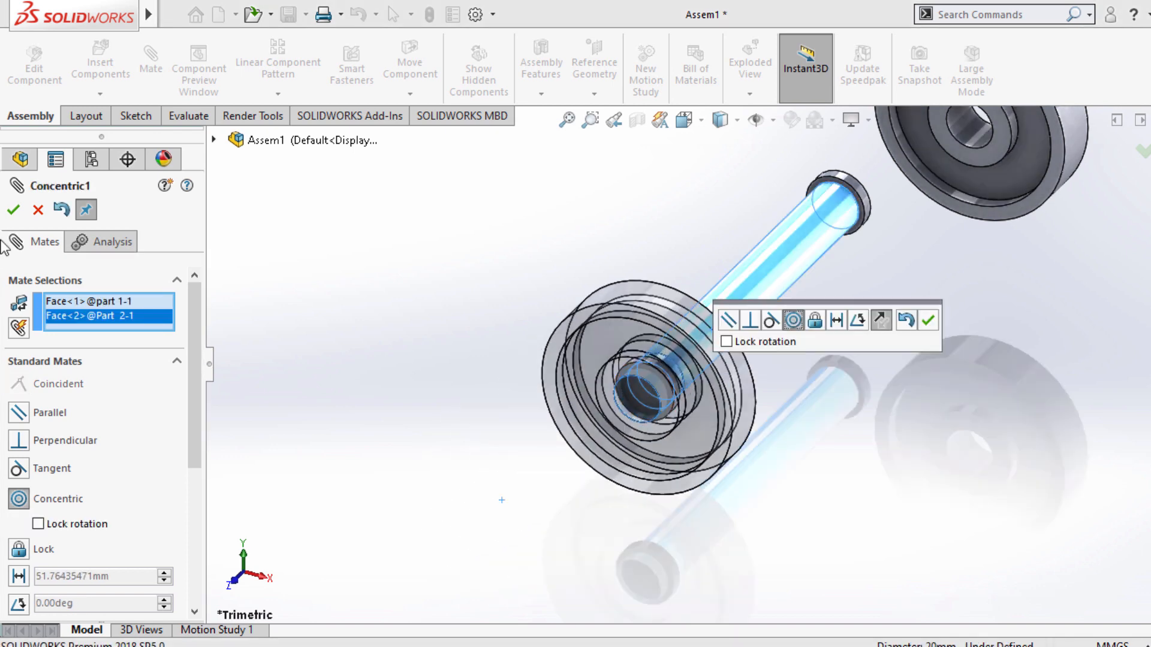
{"action": "left_click", "coordinate": [13, 209]}
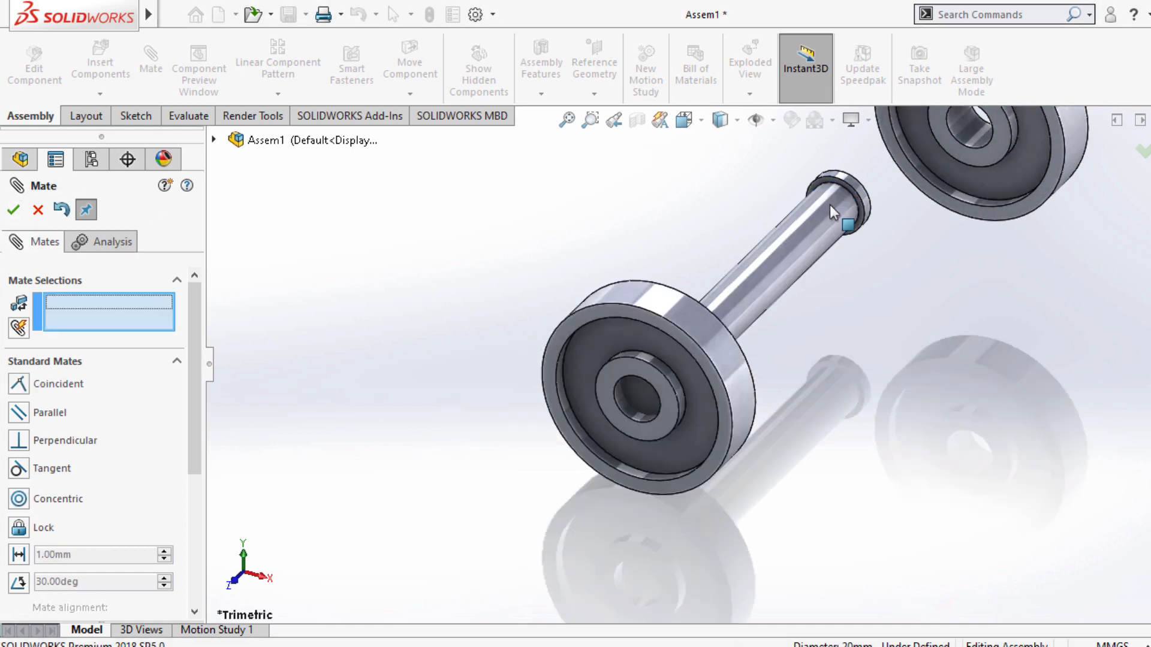
Add a concentric mate between the rear wheel's bore and the axle's cylindrical face.
{"action": "scroll", "coordinate": [848, 256], "scroll_direction": "up", "scroll_amount": 2}
{"action": "scroll", "coordinate": [849, 257], "scroll_direction": "down", "scroll_amount": 5}
{"action": "left_click", "coordinate": [848, 257]}
{"action": "left_click", "coordinate": [598, 452]}
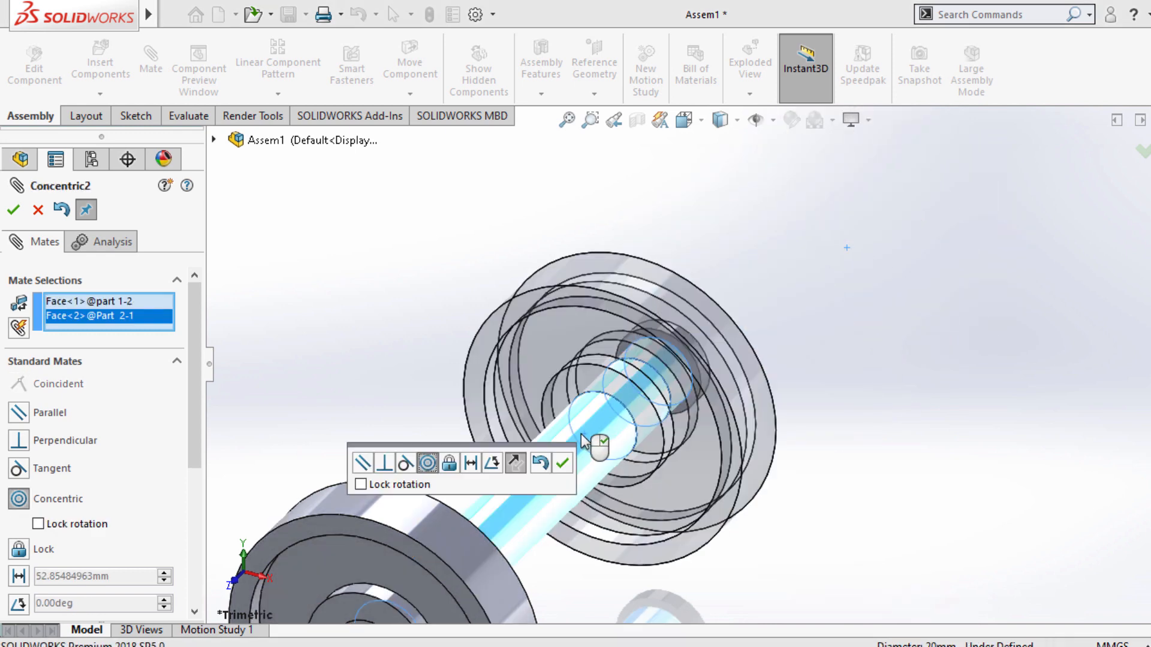
{"action": "left_click", "coordinate": [563, 465]}
{"action": "scroll", "coordinate": [607, 425], "scroll_direction": "up", "scroll_amount": 3}
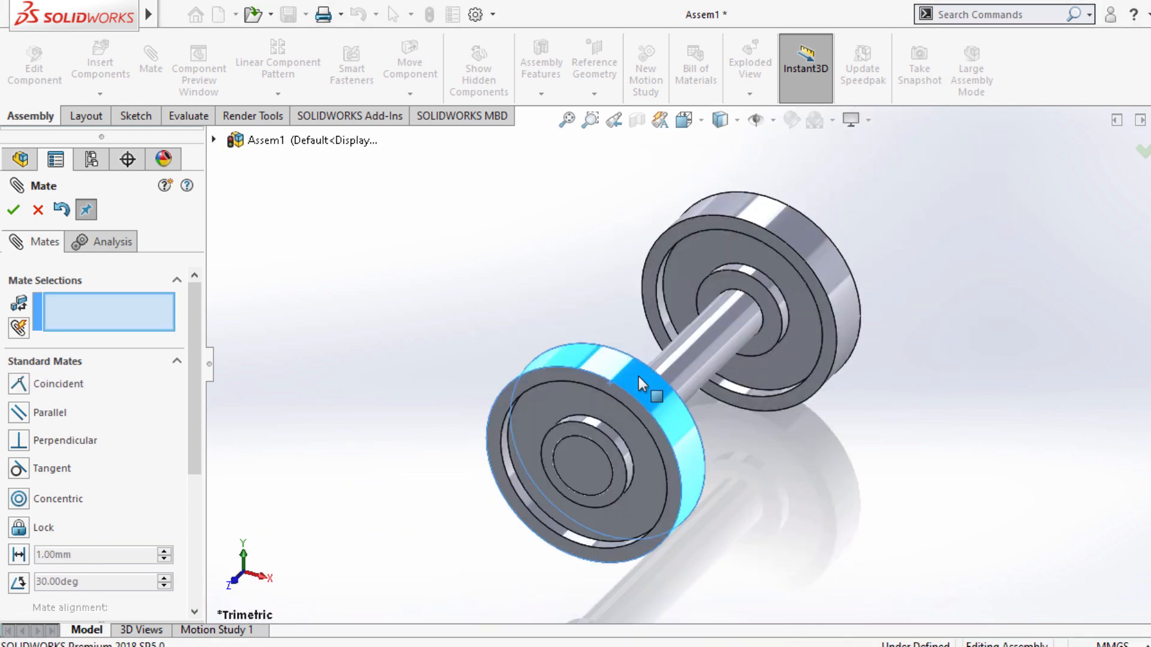
Add a coincident mate between the inner face of the axle's front head and the front wheel's outer hub face.
{"action": "scroll", "coordinate": [594, 443], "scroll_direction": "down", "scroll_amount": 2}
{"action": "scroll", "coordinate": [593, 444], "scroll_direction": "down", "scroll_amount": 5}
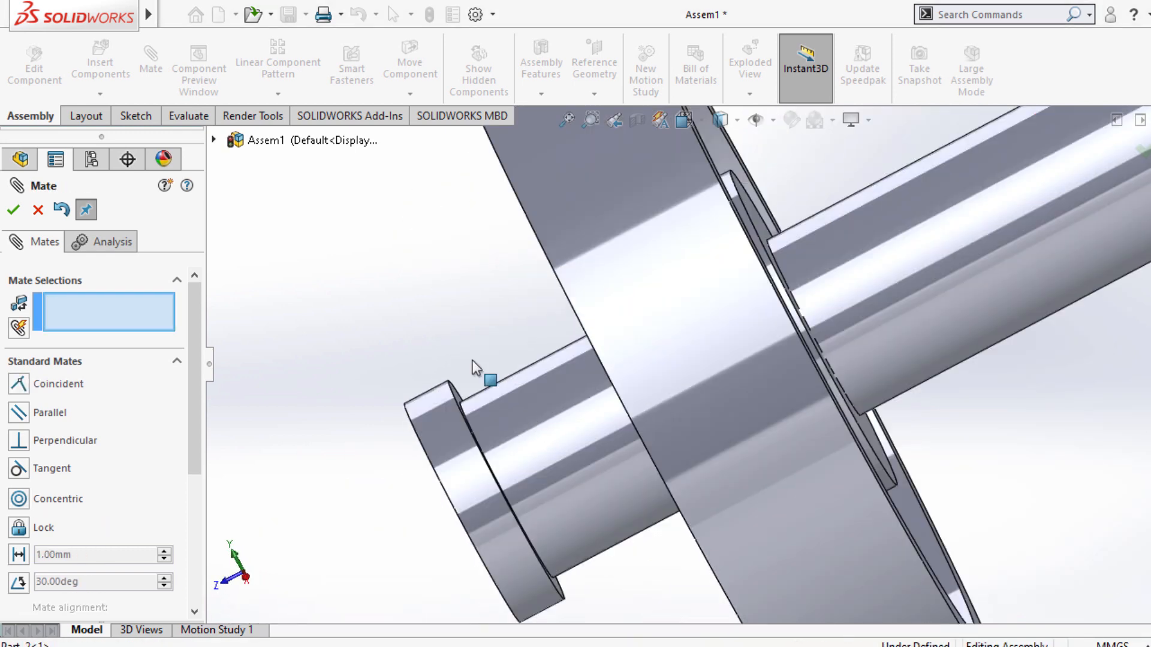
{"action": "left_click", "coordinate": [474, 423]}
{"action": "middle_click_drag", "start_coordinate": [474, 424], "coordinate": [585, 370]}
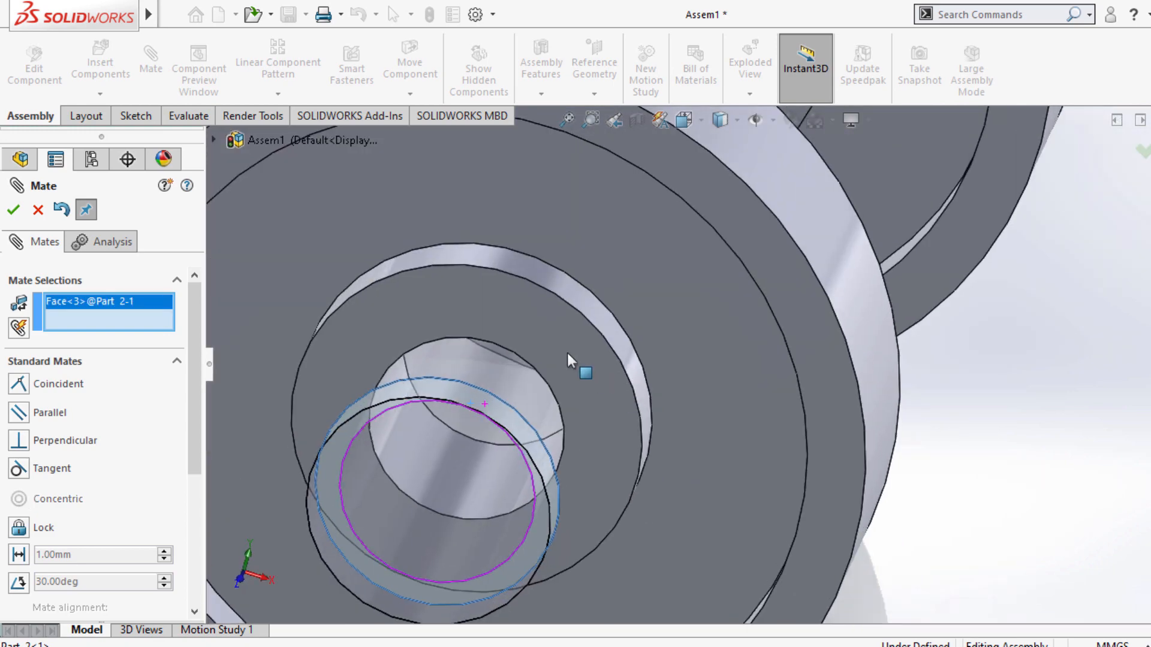
{"action": "left_click", "coordinate": [575, 360]}
{"action": "left_click", "coordinate": [550, 314]}
{"action": "scroll", "coordinate": [671, 372], "scroll_direction": "up", "scroll_amount": 4}
{"action": "middle_click_drag", "start_coordinate": [678, 375], "coordinate": [618, 359]}
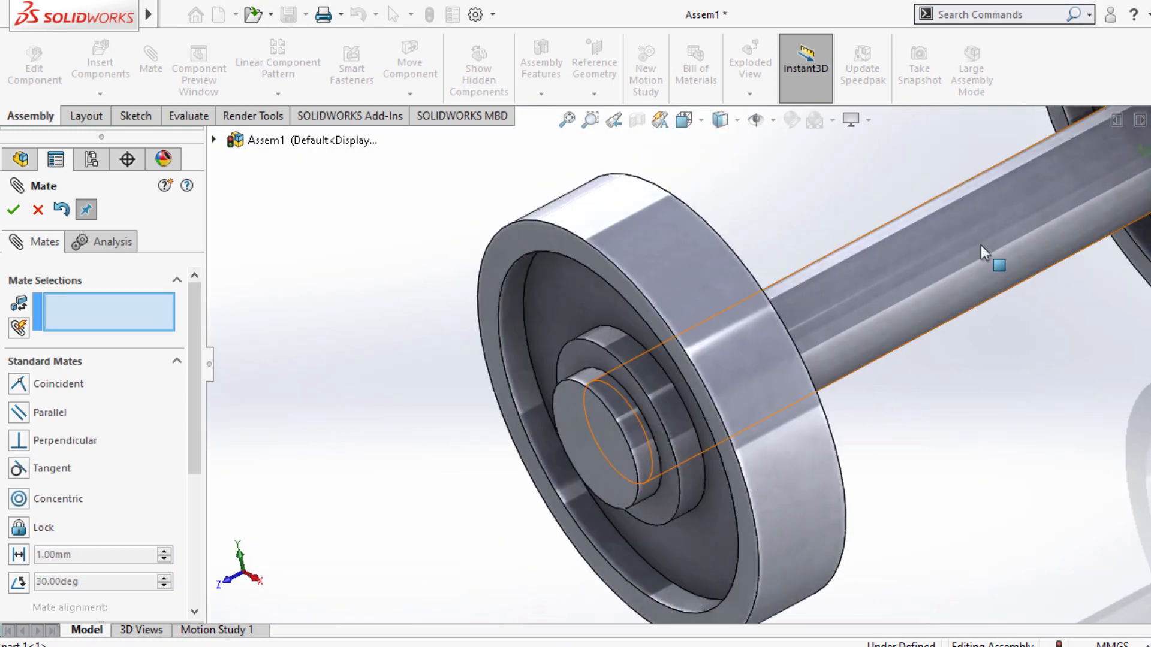
Start the mate between the rear wheel's outer hub face and the axle head beside it.
{"action": "scroll", "coordinate": [986, 249], "scroll_direction": "down", "scroll_amount": 4}
{"action": "middle_click_drag", "start_coordinate": [991, 223], "coordinate": [951, 274]}
{"action": "left_click_drag", "start_coordinate": [951, 275], "coordinate": [983, 269]}
{"action": "scroll", "coordinate": [995, 269], "scroll_direction": "up", "scroll_amount": 4}
{"action": "scroll", "coordinate": [1084, 262], "scroll_direction": "down", "scroll_amount": 4}
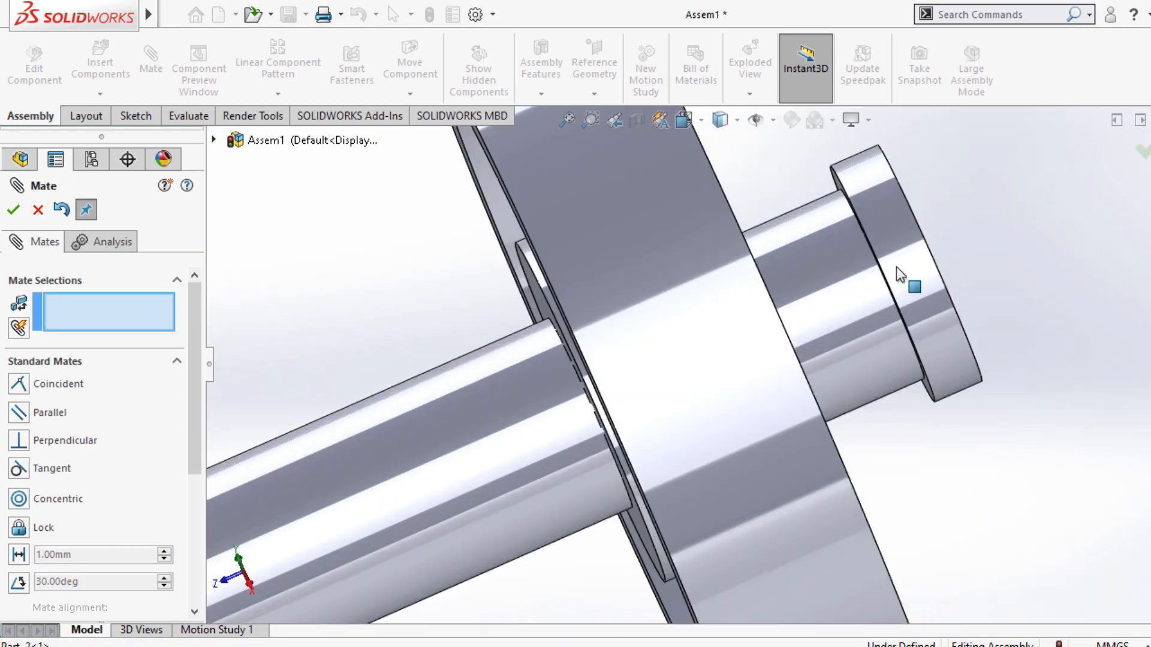
{"action": "middle_click_drag", "start_coordinate": [899, 273], "coordinate": [914, 246]}
{"action": "left_click", "coordinate": [786, 242]}
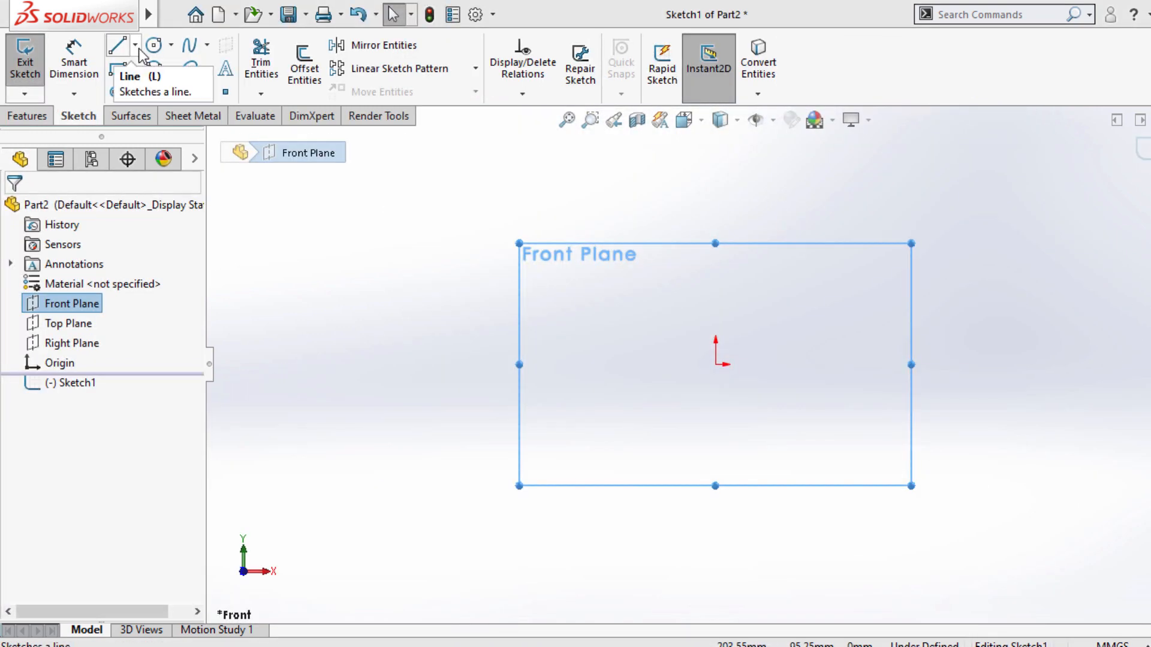
In the new part's Front Plane sketch, draw a horizontal centerline about 340 mm long through the origin.
{"action": "left_click", "coordinate": [134, 45]}
{"action": "left_click", "coordinate": [177, 90]}
{"action": "left_click", "coordinate": [333, 364]}
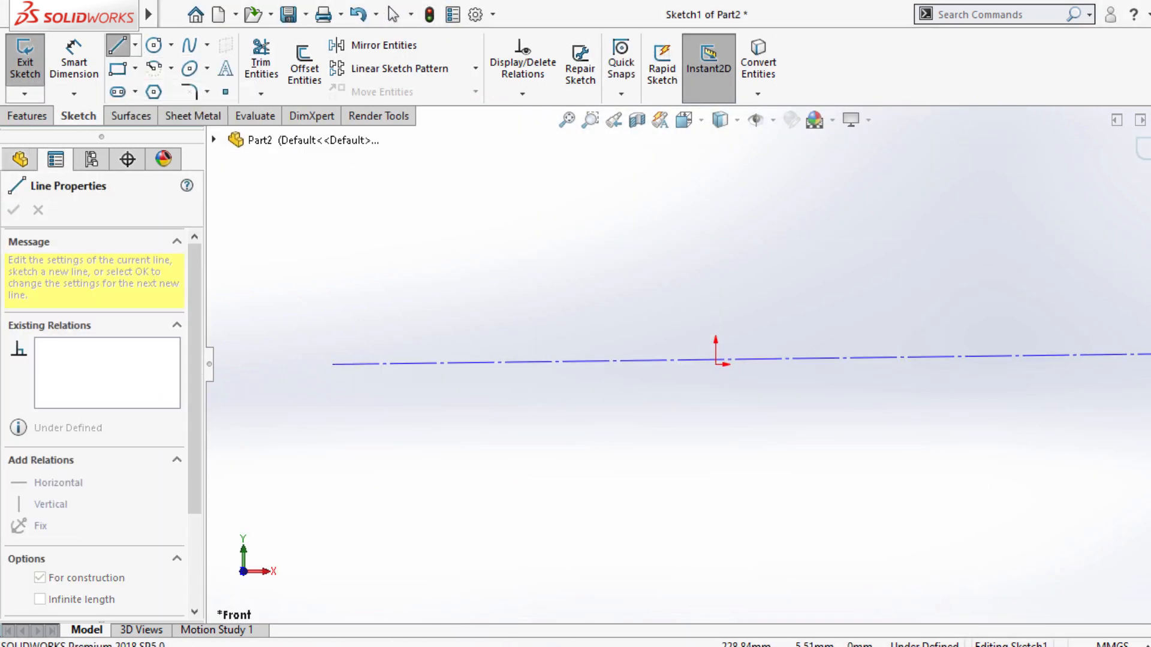
{"action": "left_click", "coordinate": [1083, 364]}
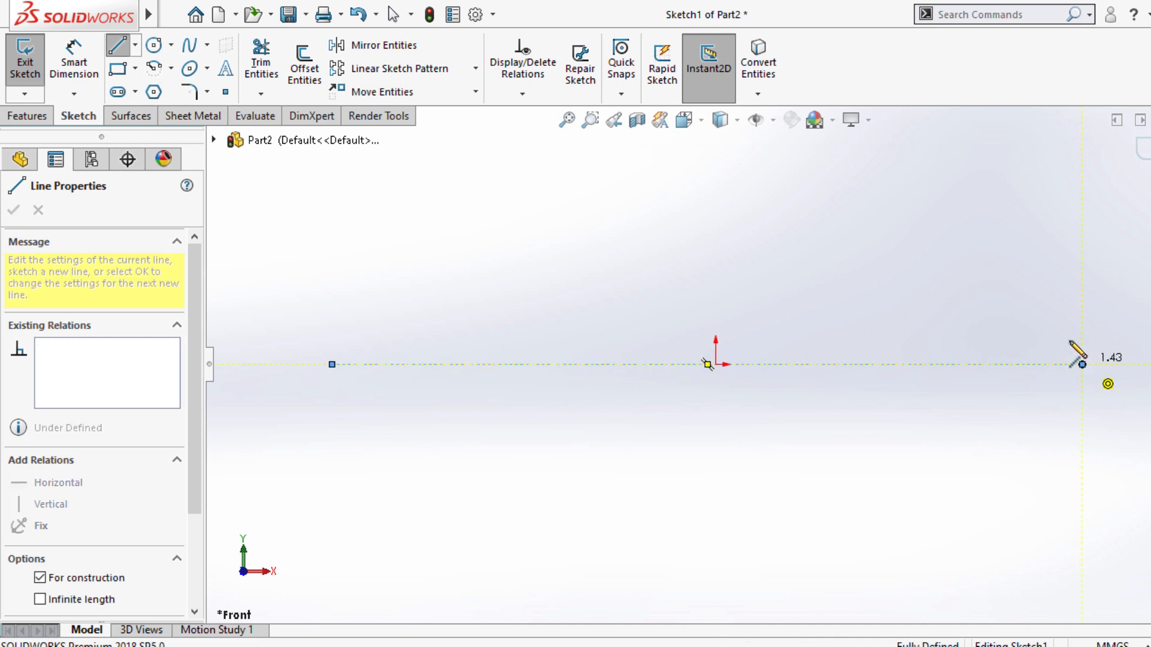
{"action": "right_click", "coordinate": [1056, 304]}
{"action": "left_click", "coordinate": [1034, 310]}
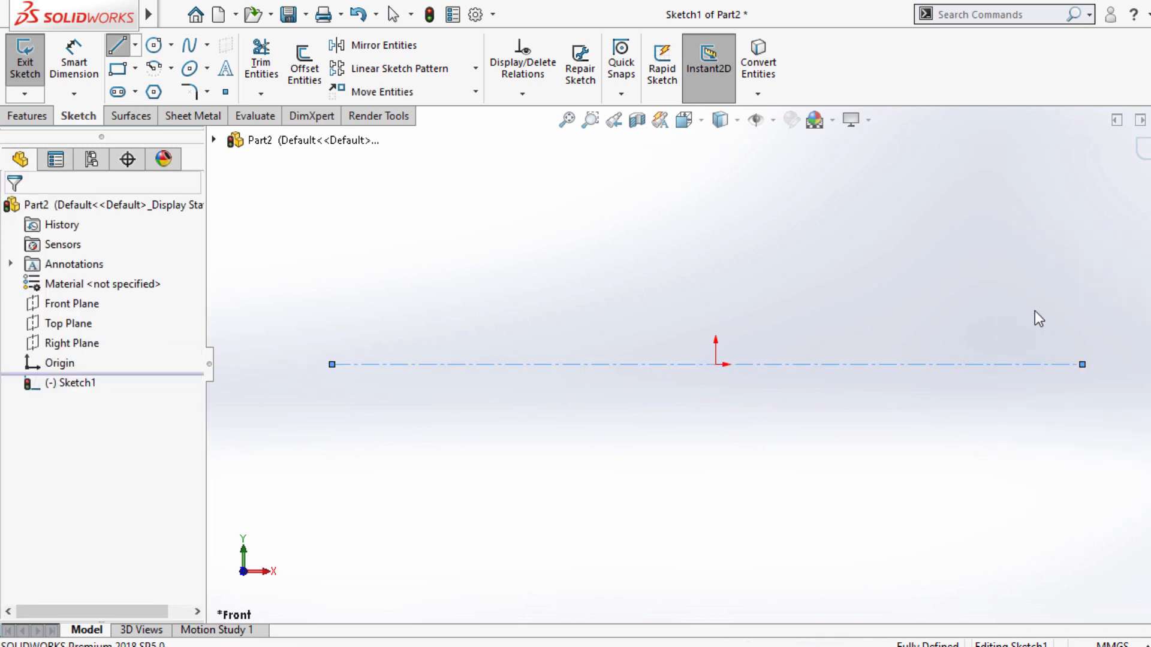
Sketch a vertical centerline through the origin, crossing the horizontal centerline.
{"action": "left_click", "coordinate": [135, 44]}
{"action": "left_click", "coordinate": [162, 90]}
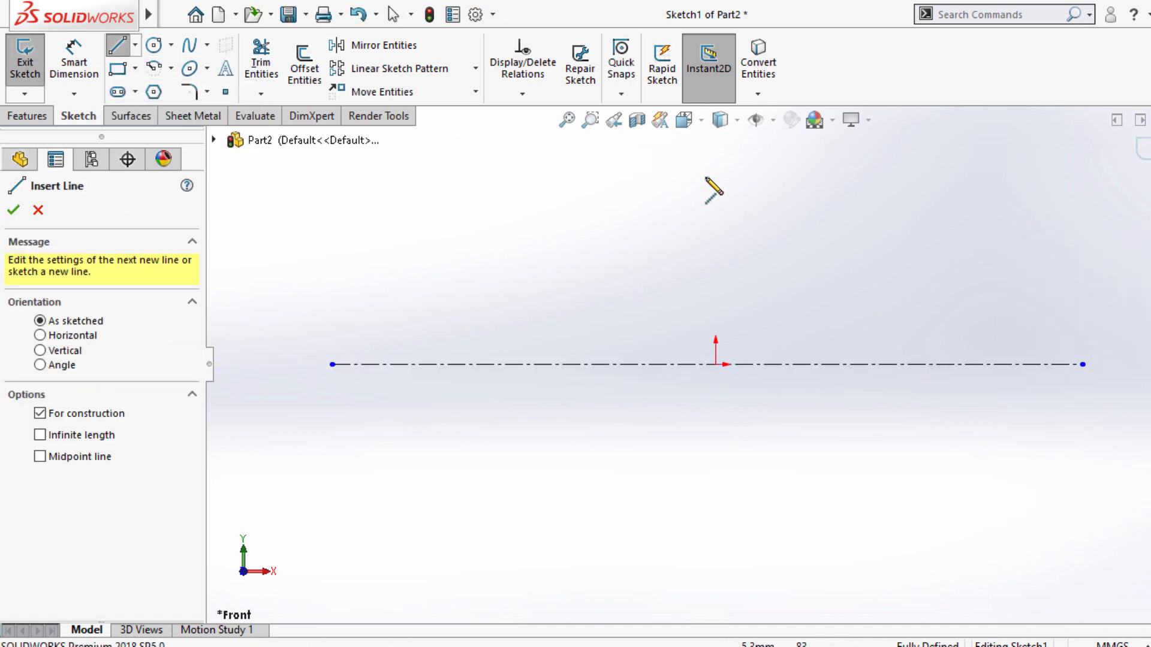
{"action": "left_click", "coordinate": [715, 165]}
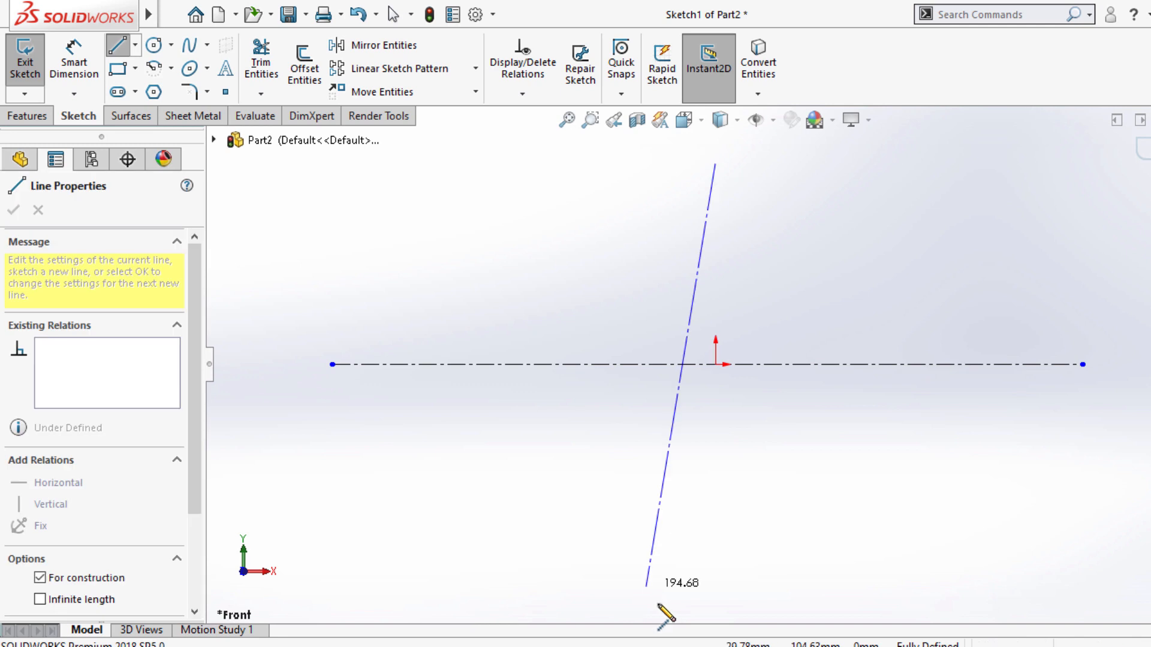
{"action": "left_click", "coordinate": [715, 587]}
{"action": "right_click", "coordinate": [781, 448]}
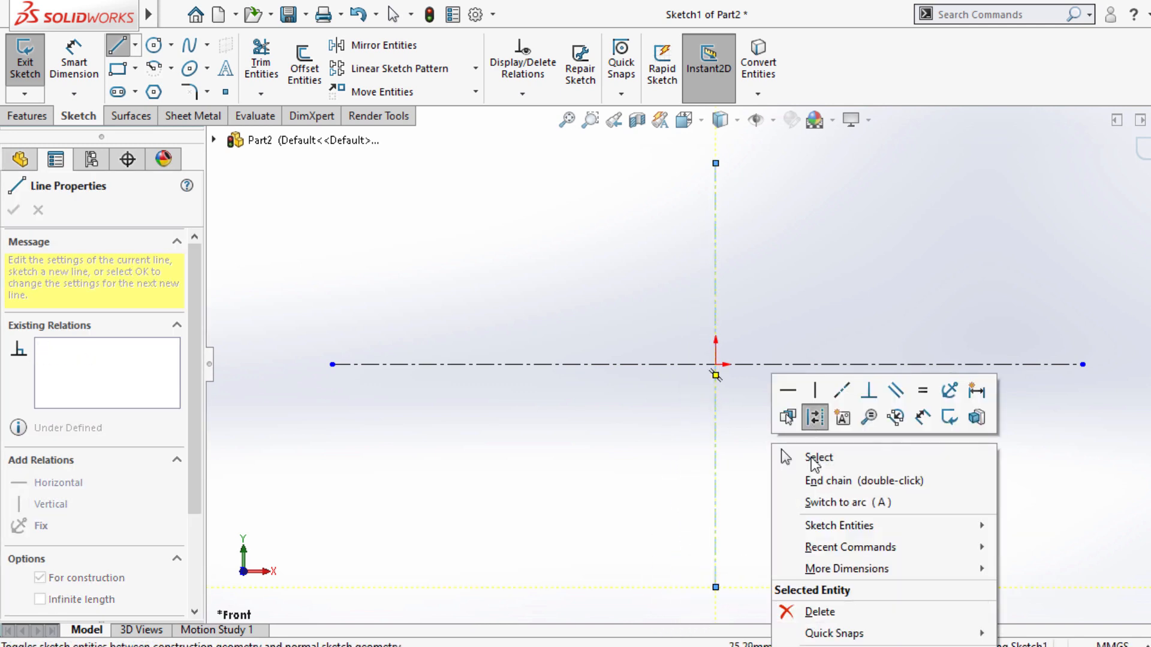
{"action": "left_click", "coordinate": [789, 455]}
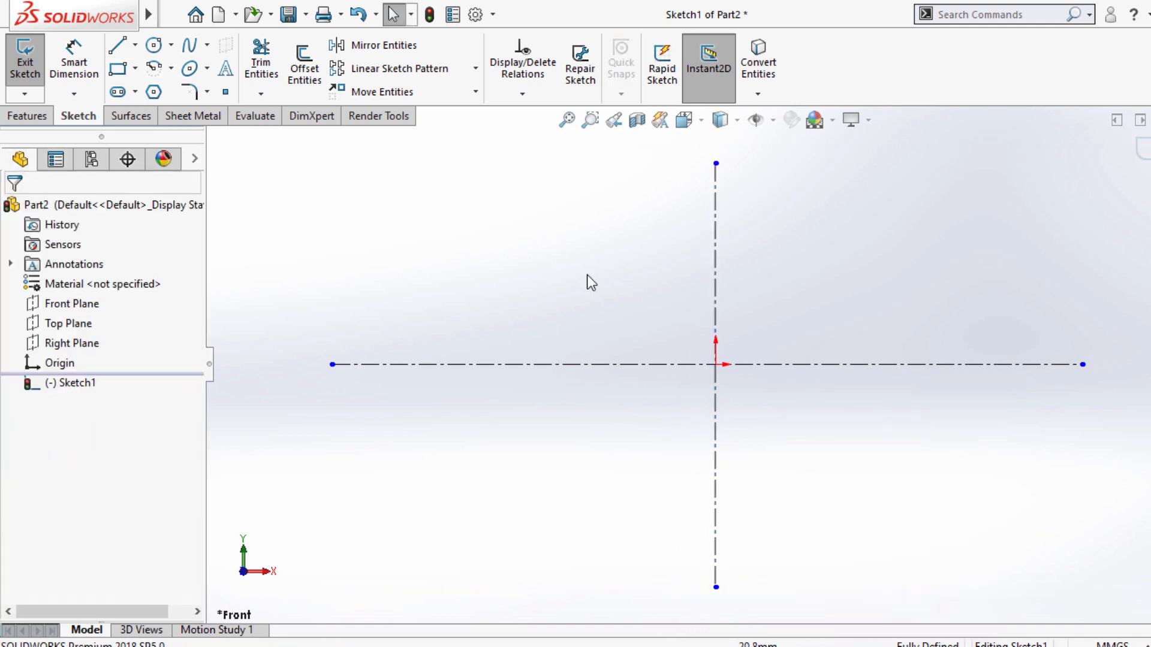
Sketch an upright corner rectangle above the horizontal centerline and to the left of the vertical centerline.
{"action": "left_click", "coordinate": [118, 70]}
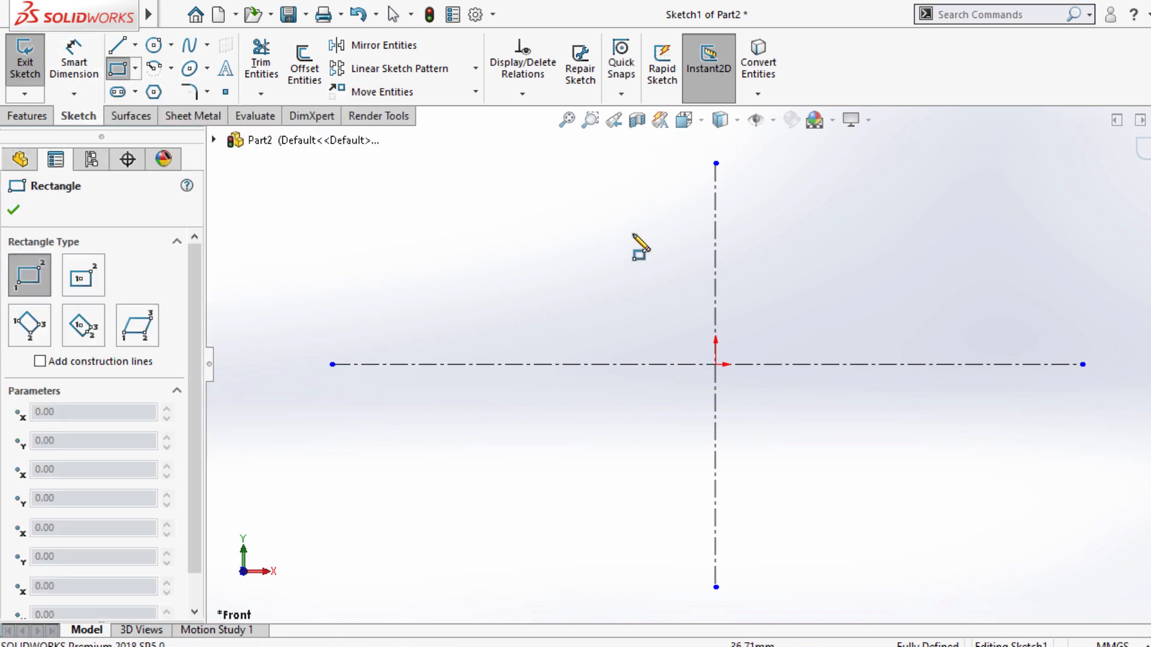
{"action": "left_click", "coordinate": [623, 211]}
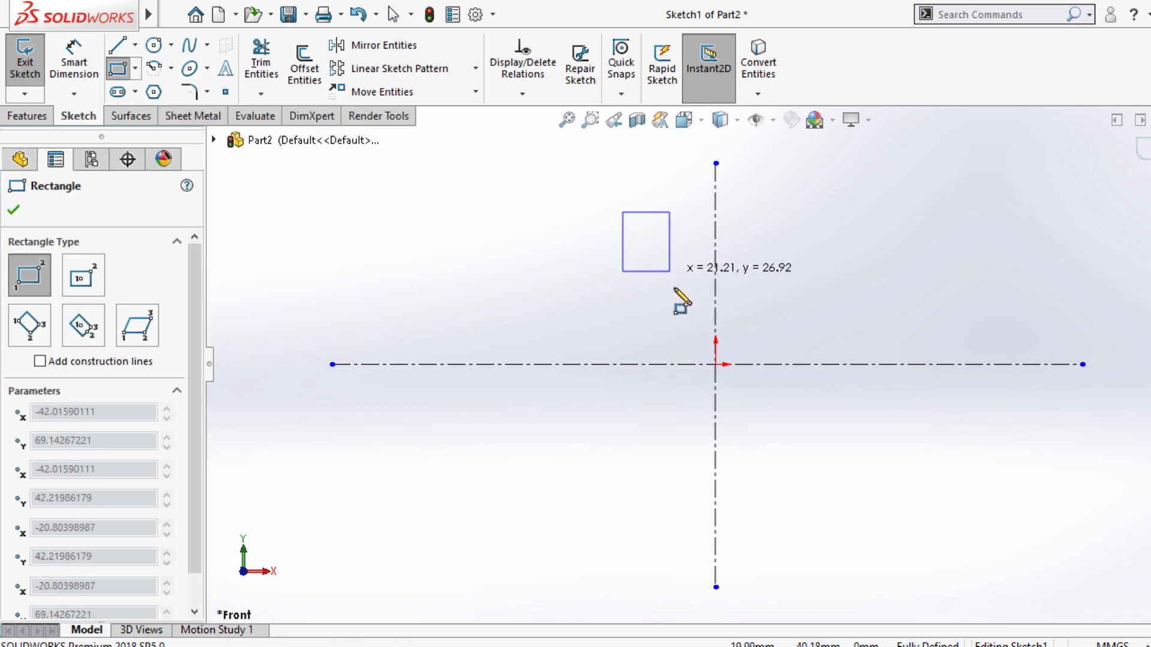
{"action": "left_click", "coordinate": [685, 329]}
{"action": "right_click", "coordinate": [485, 206]}
{"action": "left_click", "coordinate": [504, 205]}
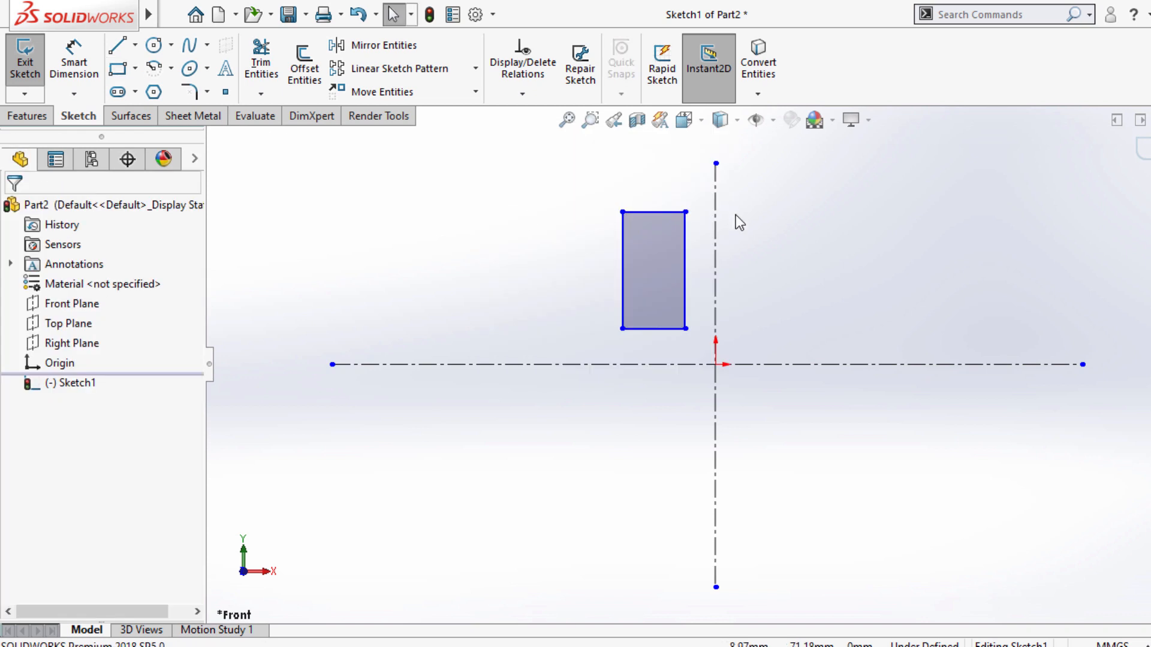
Mirror the rectangle's four lines about the vertical centerline, keeping the original.
{"action": "left_click", "coordinate": [378, 45]}
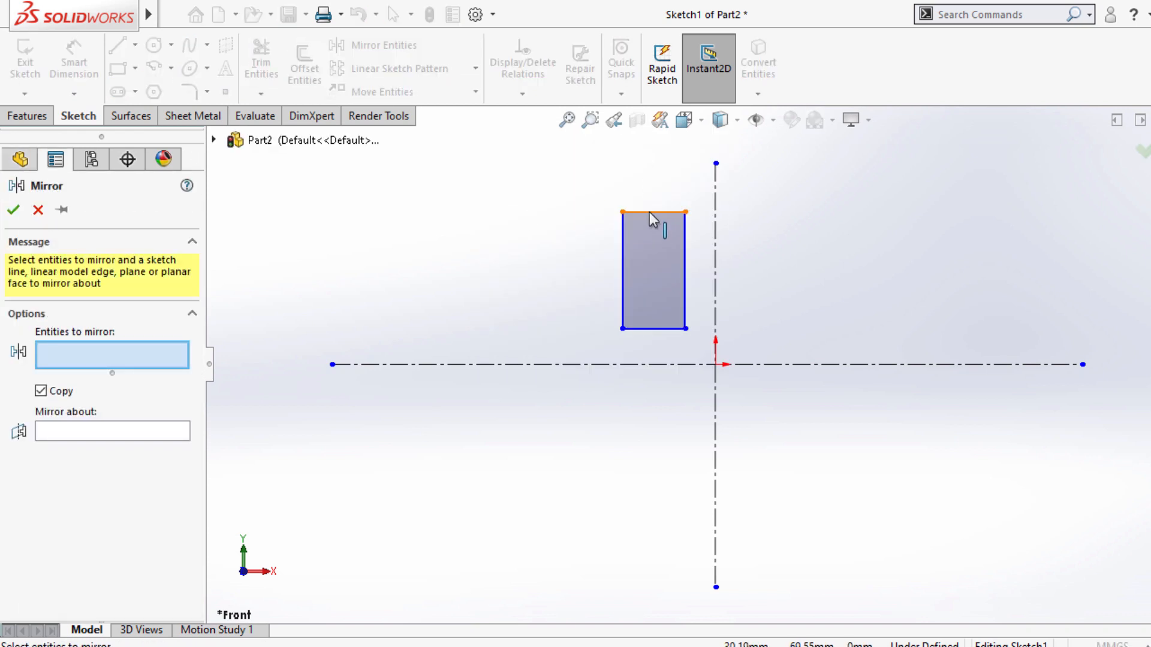
{"action": "left_click", "coordinate": [649, 211]}
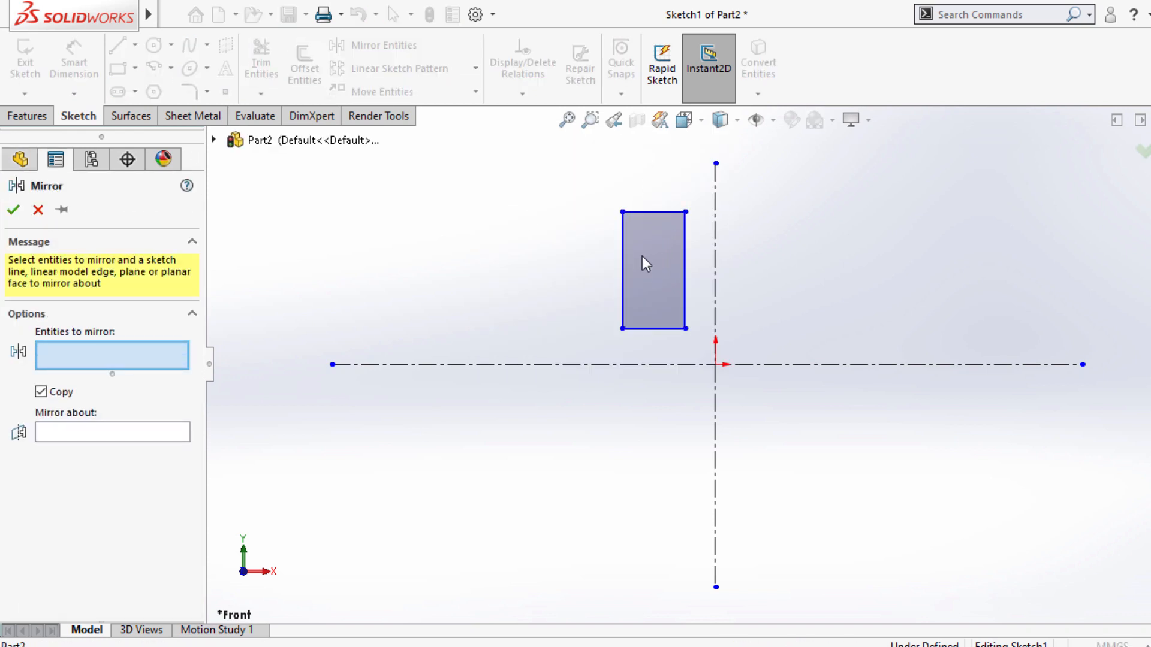
{"action": "left_click", "coordinate": [623, 251]}
{"action": "left_click", "coordinate": [685, 274]}
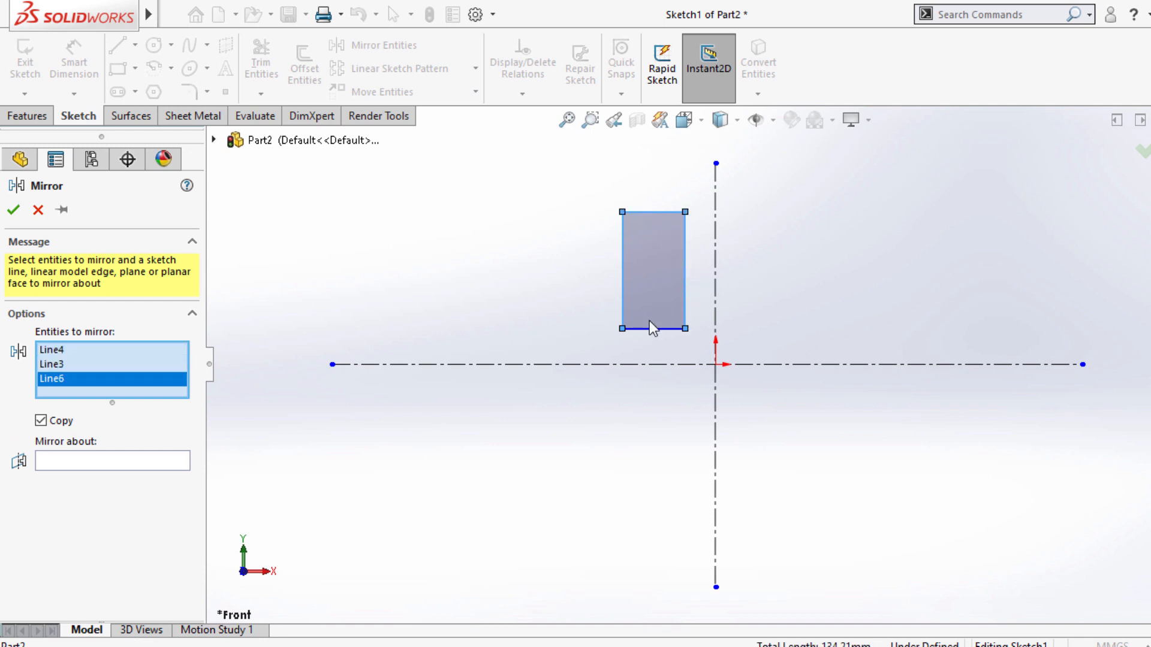
{"action": "left_click", "coordinate": [649, 329]}
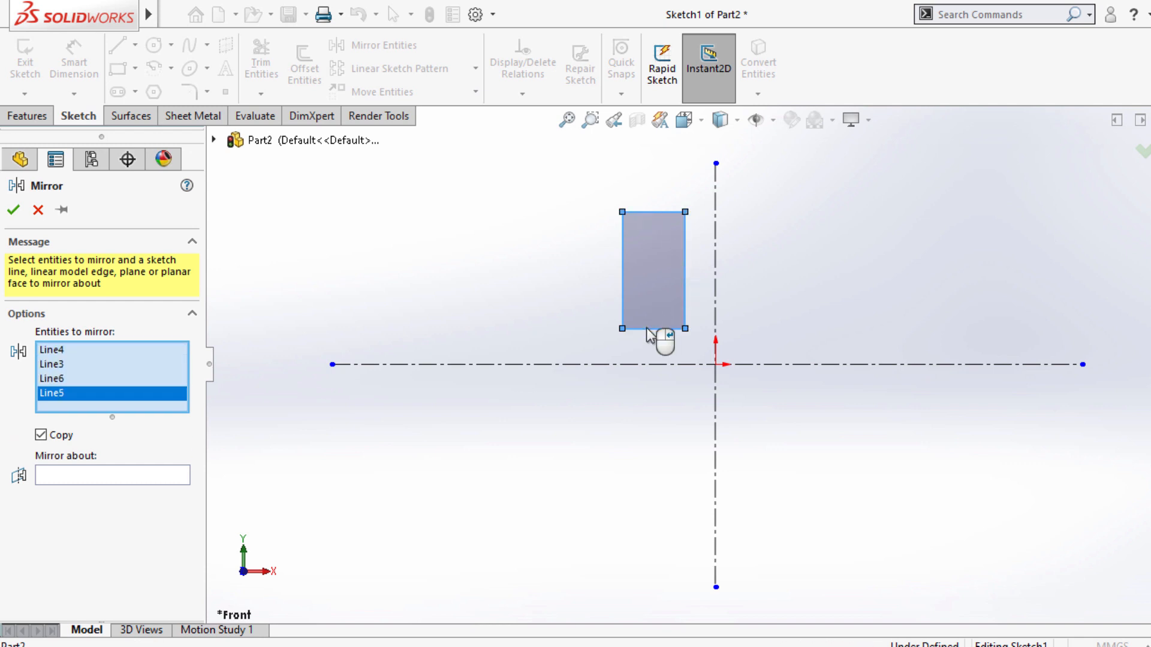
{"action": "left_click", "coordinate": [100, 476]}
{"action": "left_click", "coordinate": [718, 195]}
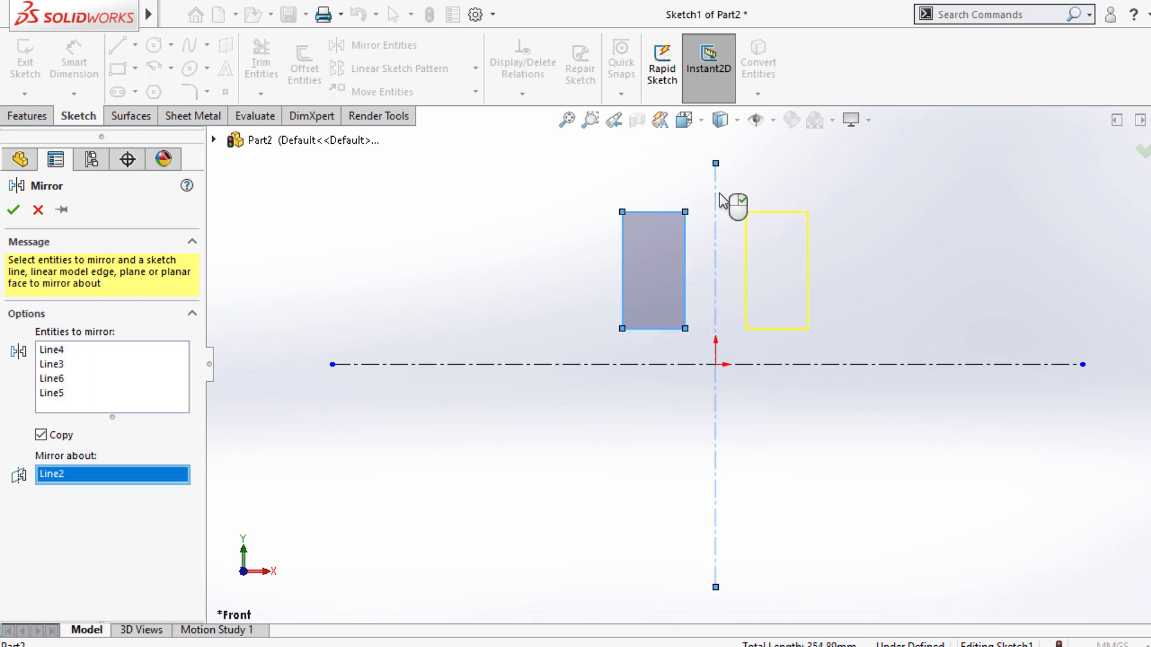
{"action": "left_click", "coordinate": [13, 210]}
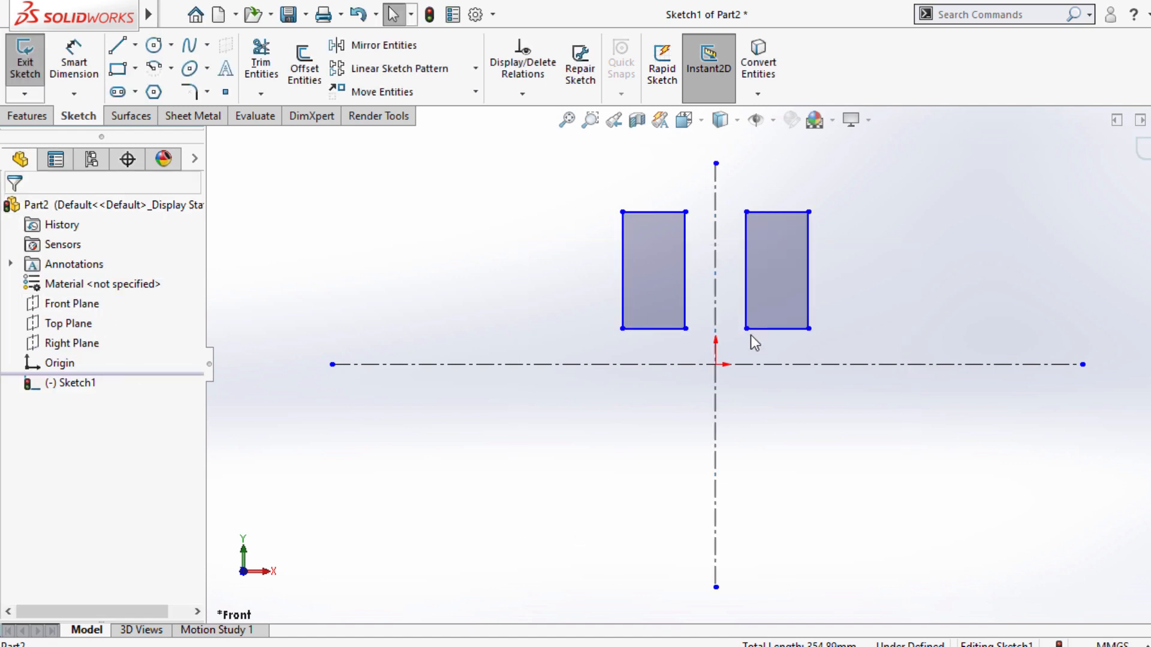
Revolve both rectangles 360 degrees about the horizontal centerline to create two discs with central bores.
{"action": "left_click", "coordinate": [29, 116]}
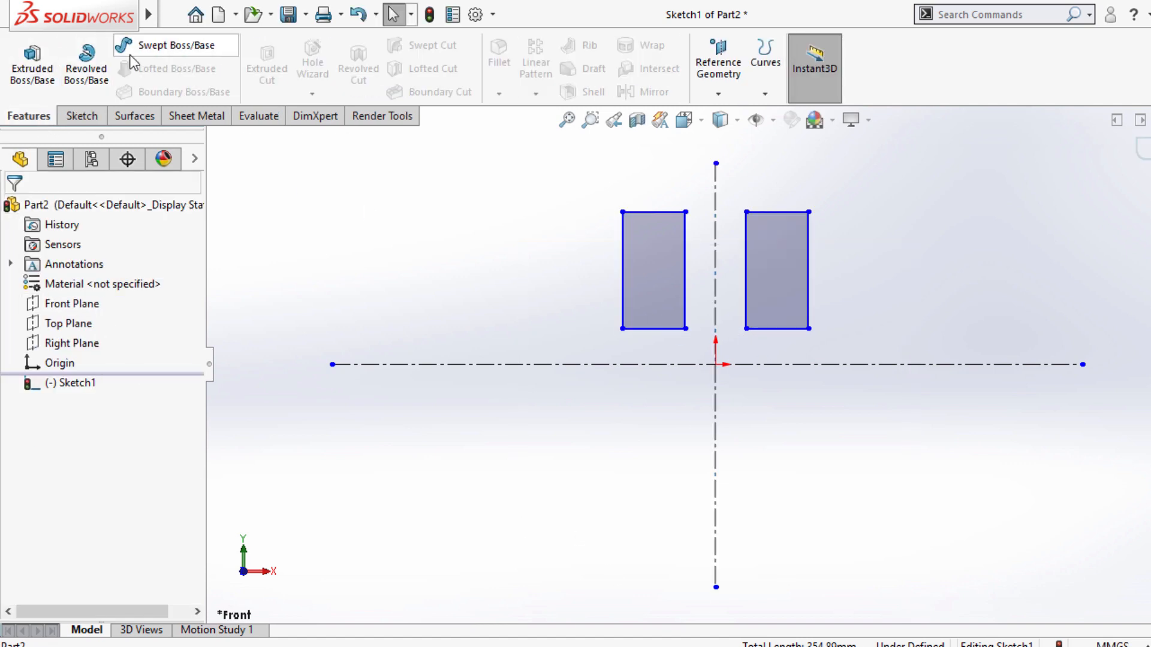
{"action": "left_click", "coordinate": [87, 67]}
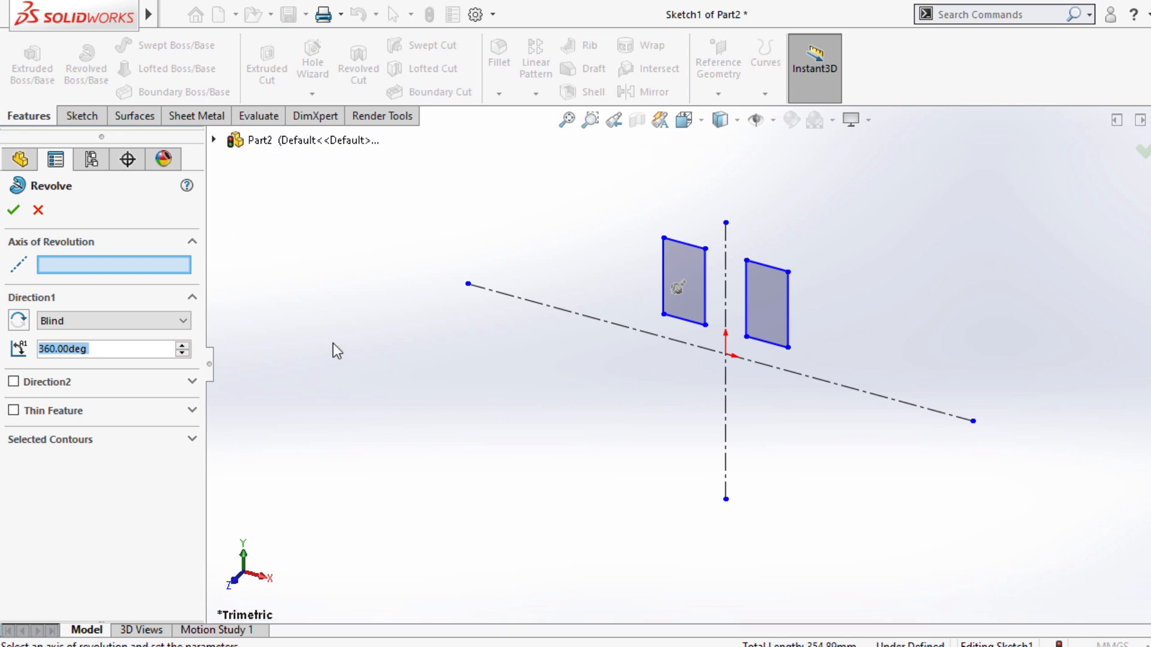
{"action": "left_click", "coordinate": [517, 297]}
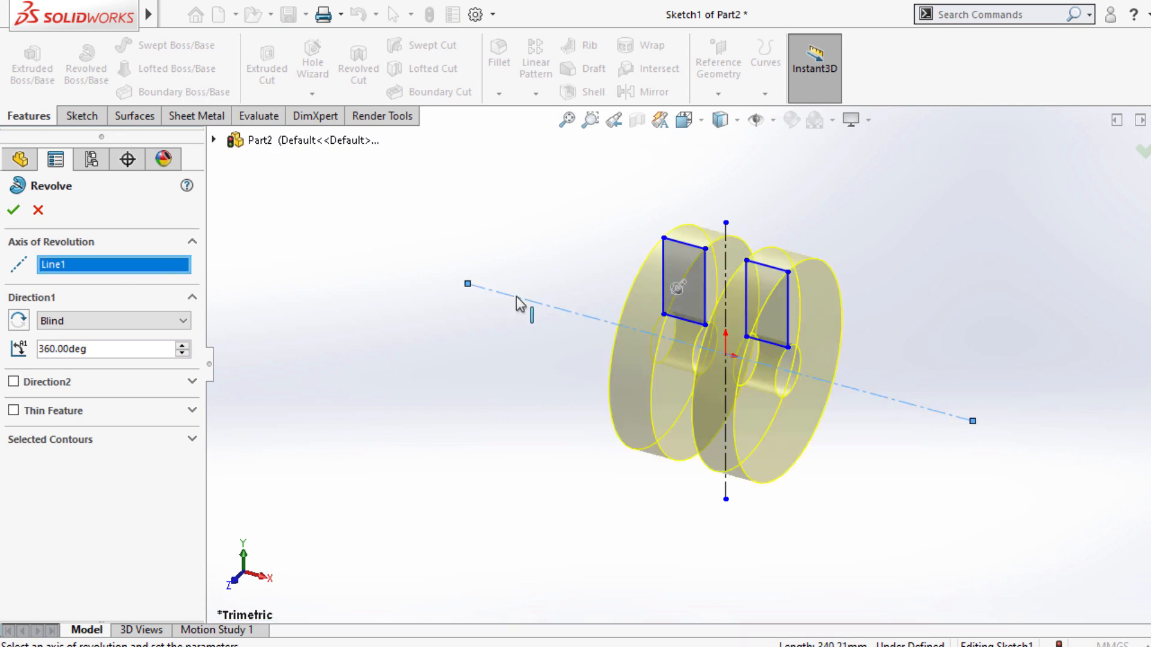
{"action": "left_click", "coordinate": [13, 215]}
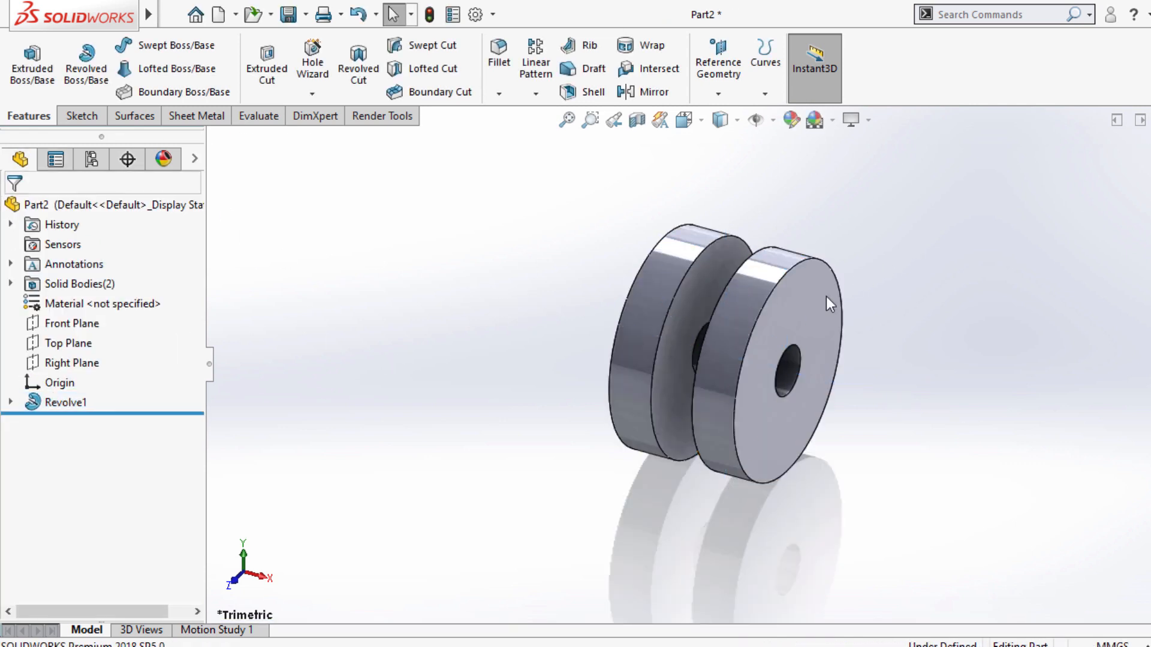
{"action": "mouse_move", "coordinate": [822, 290]}
{"action": "middle_mouse_down"}
{"action": "mouse_move", "coordinate": [802, 300]}
{"action": "mouse_move", "coordinate": [879, 357]}
{"action": "mouse_move", "coordinate": [711, 300]}
{"action": "mouse_move", "coordinate": [693, 404]}
{"action": "mouse_move", "coordinate": [814, 487]}
{"action": "middle_mouse_up"}
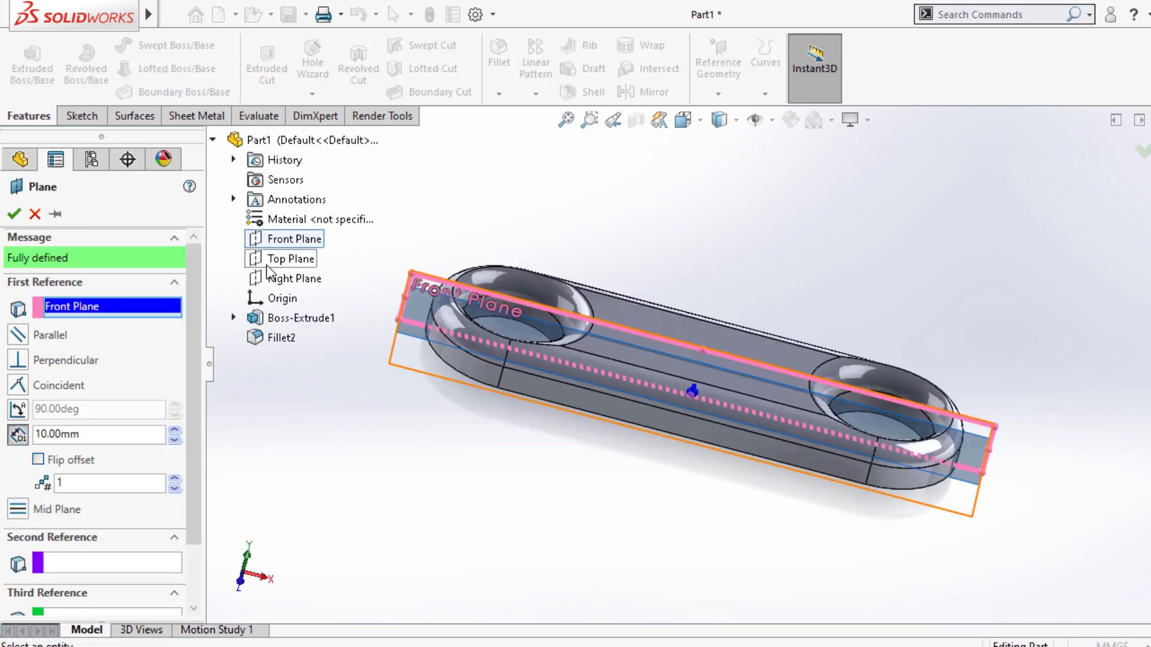
In the link part, create a reference plane offset 50 mm above the Top Plane.
{"action": "left_click", "coordinate": [282, 260]}
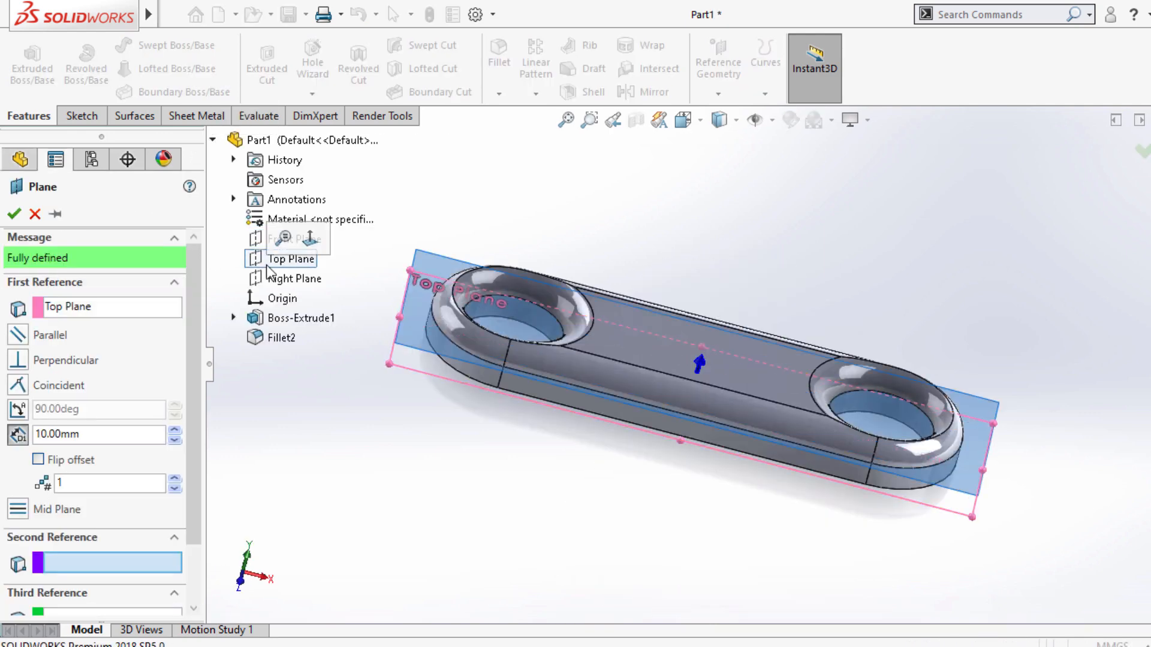
{"action": "left_click", "coordinate": [175, 429]}
{"action": "left_click", "coordinate": [175, 430]}
{"action": "left_click", "coordinate": [175, 430]}
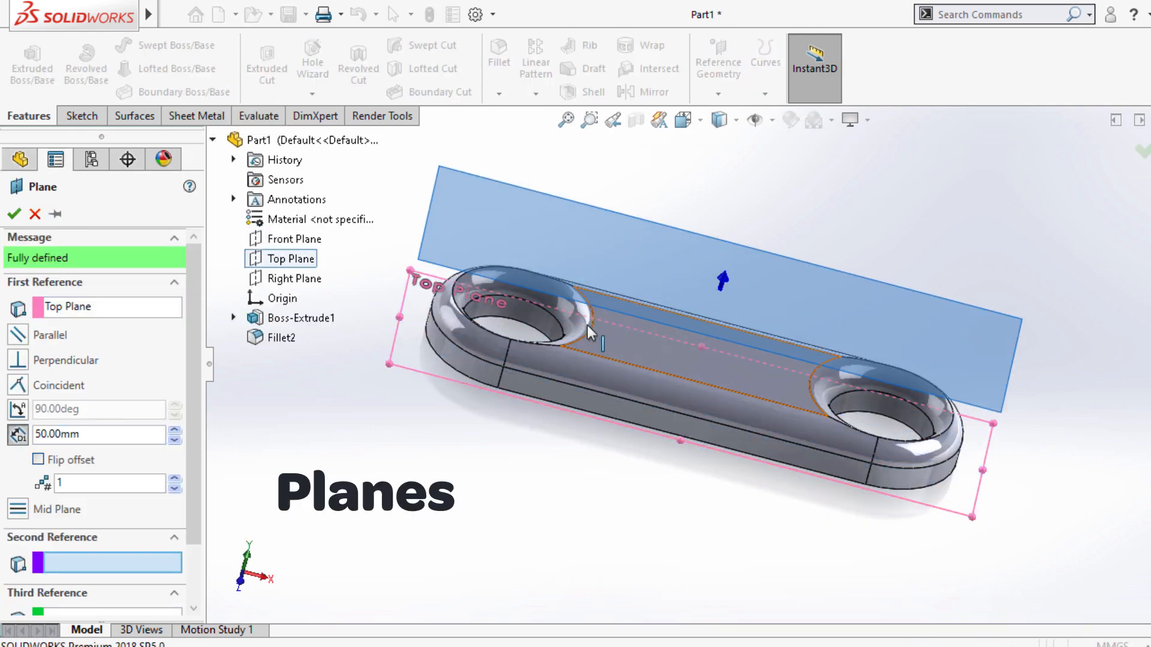
{"action": "middle_click_drag", "start_coordinate": [588, 327], "coordinate": [564, 282]}
{"action": "left_click", "coordinate": [14, 214]}
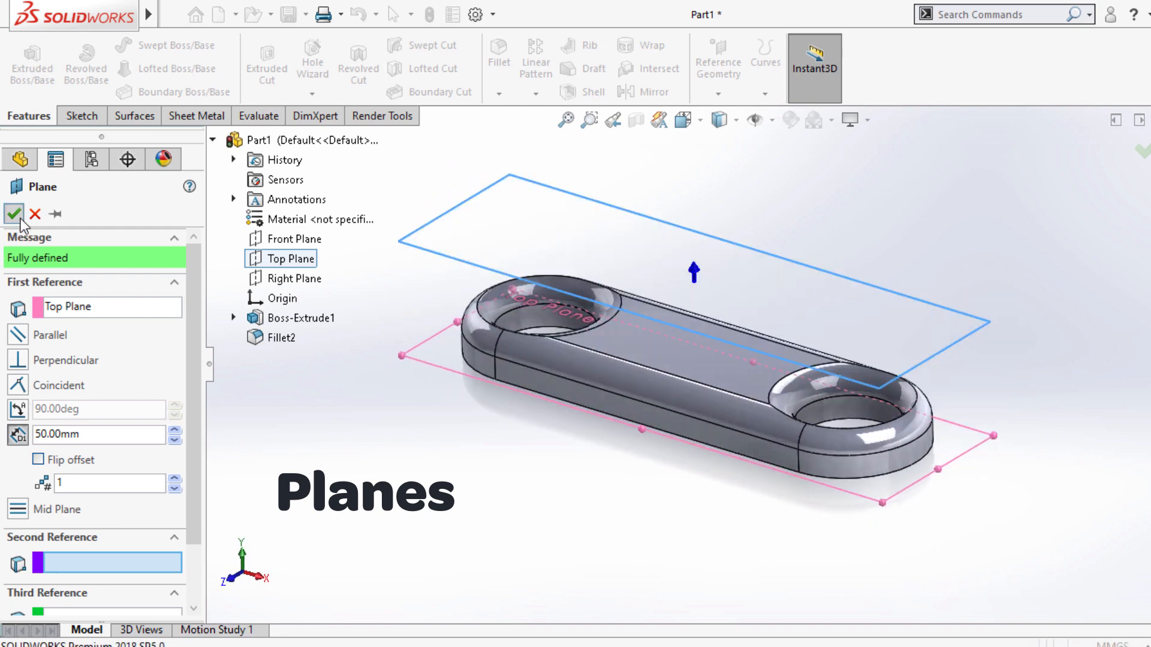
On the offset plane viewed face-on, sketch the text "learn solidworks with" plus the author's first name, and finish the sketch.
{"action": "right_click", "coordinate": [573, 248]}
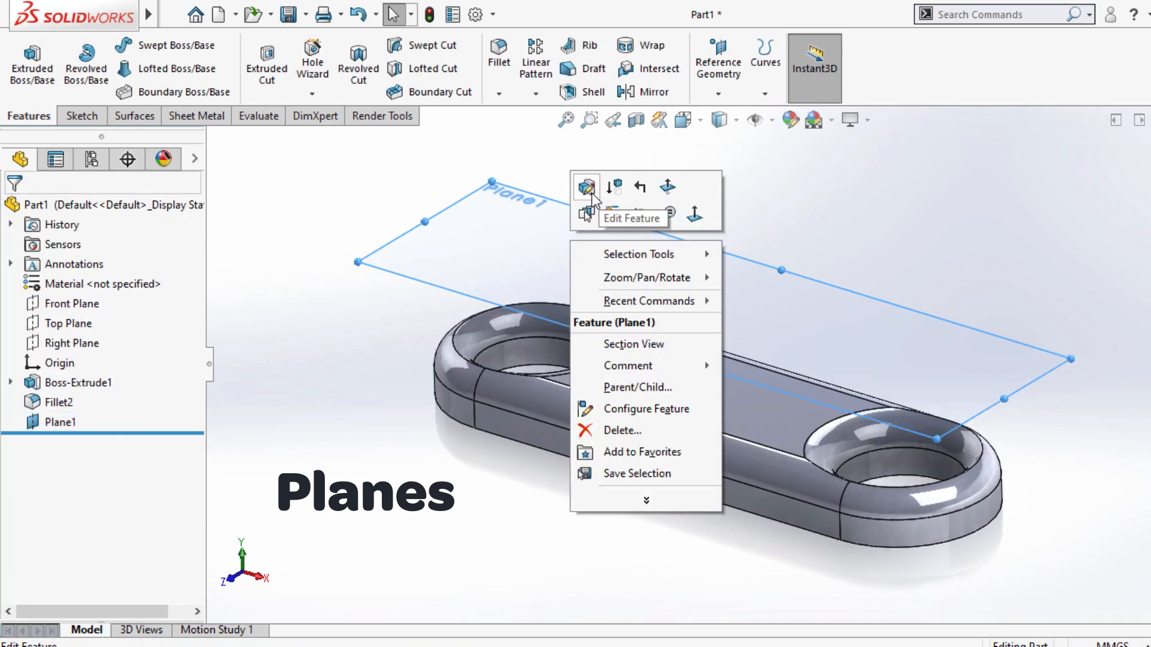
{"action": "left_click", "coordinate": [689, 221]}
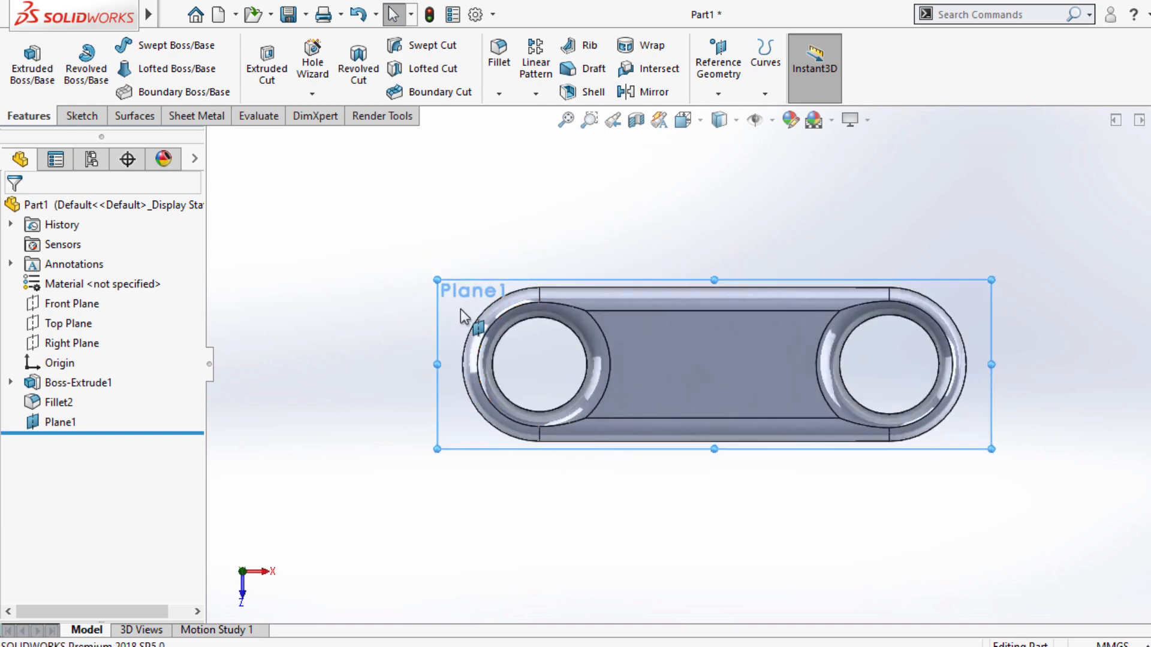
{"action": "right_click", "coordinate": [461, 308]}
{"action": "left_click", "coordinate": [501, 280]}
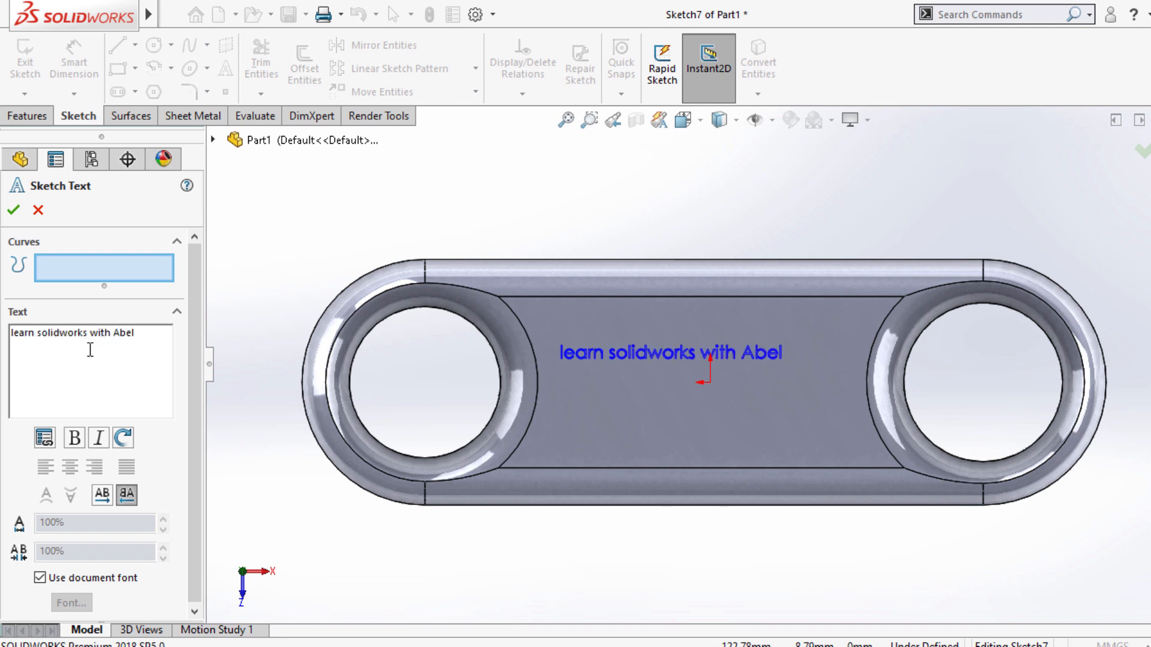
{"action": "left_click", "coordinate": [18, 211]}
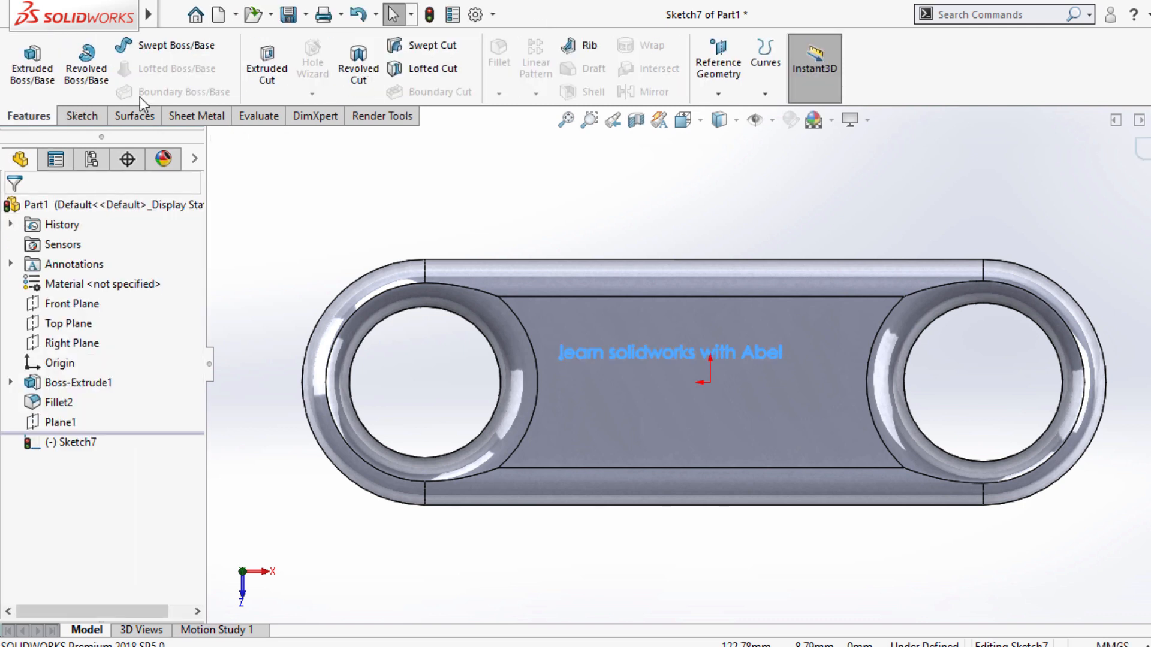
{"action": "left_click", "coordinate": [81, 115]}
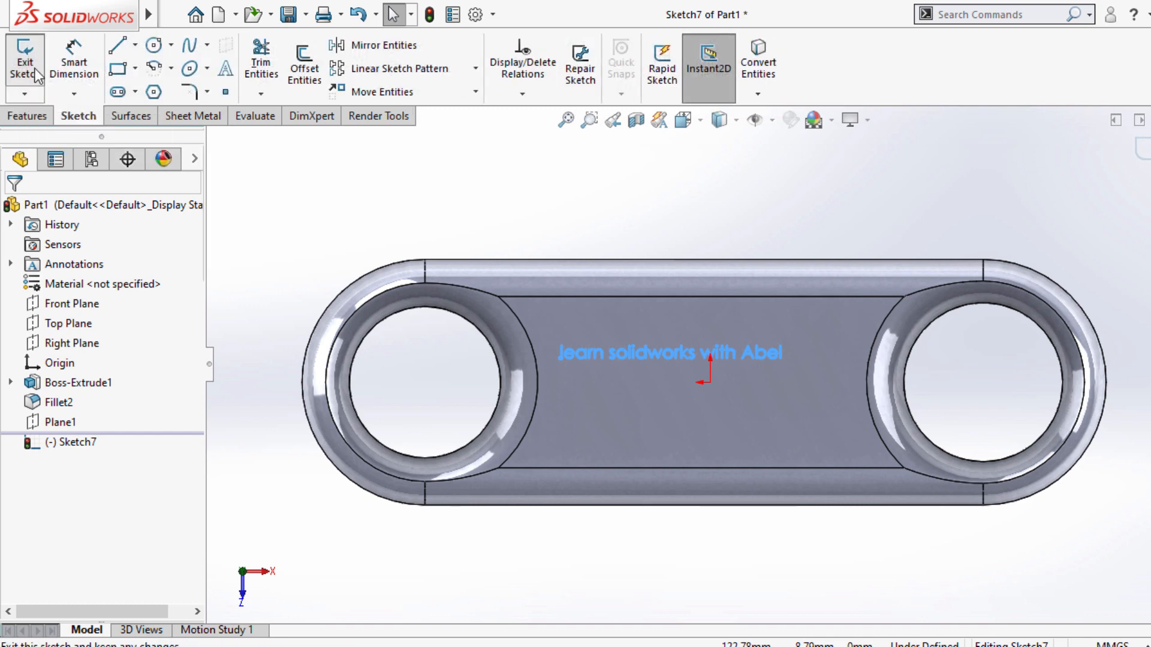
{"action": "left_click", "coordinate": [34, 74]}
Emboss the text sketch onto the link's flat upper face using Wrap with a 1 mm thickness.
{"action": "left_click", "coordinate": [643, 45]}
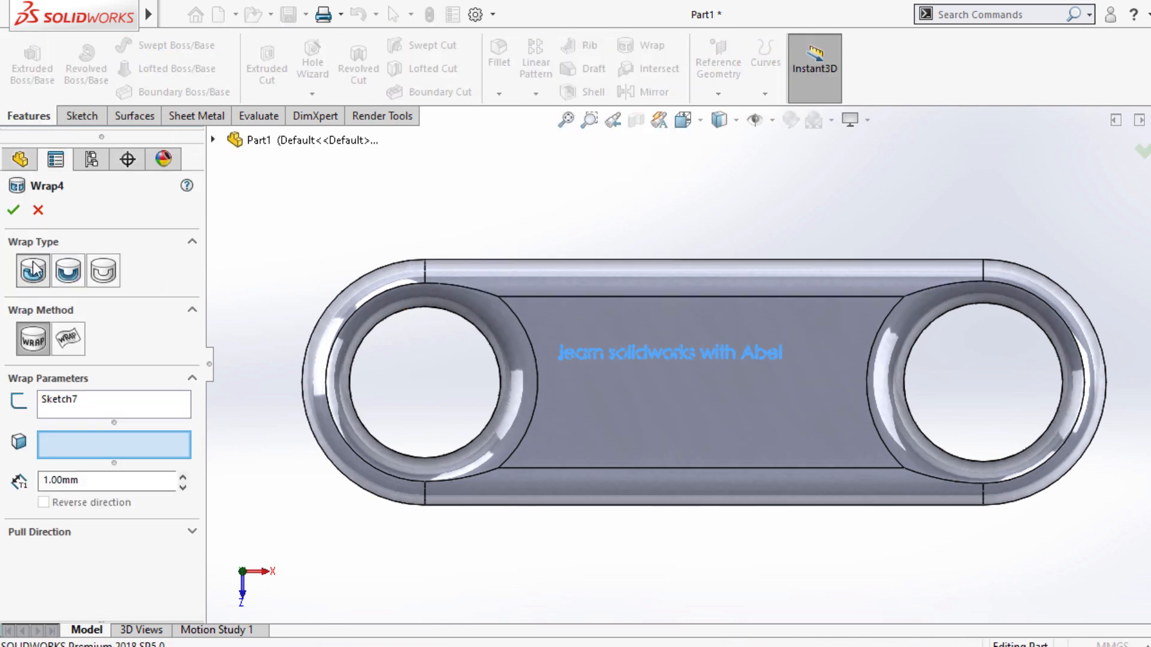
{"action": "middle_click_drag", "start_coordinate": [642, 452], "coordinate": [624, 391]}
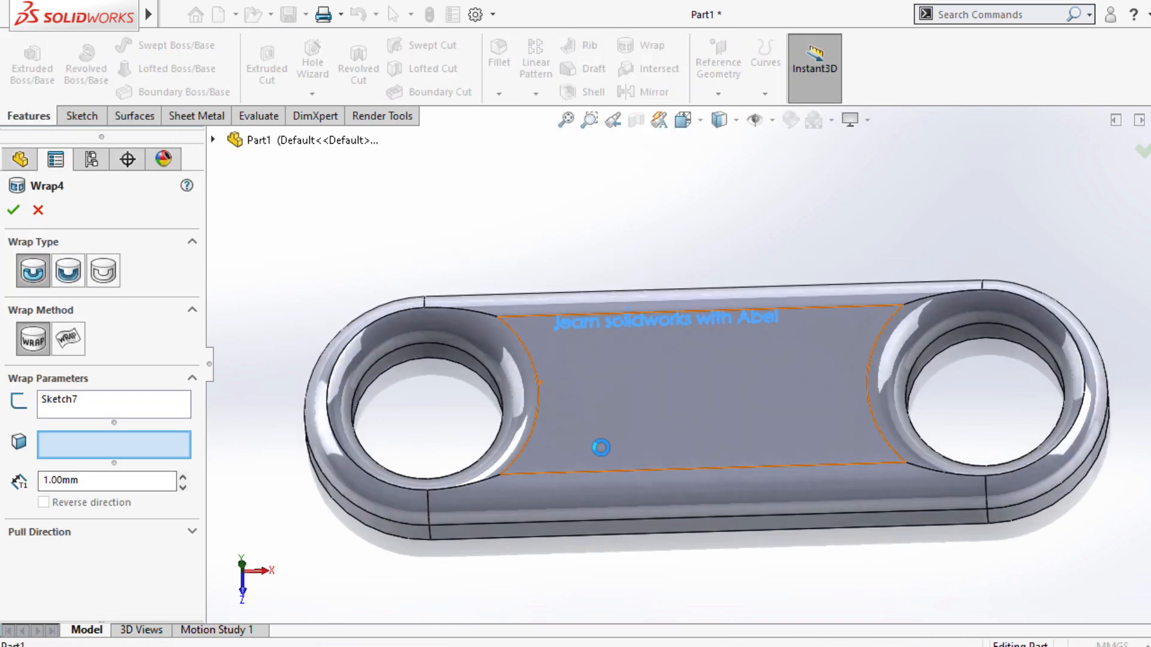
{"action": "left_click", "coordinate": [596, 442]}
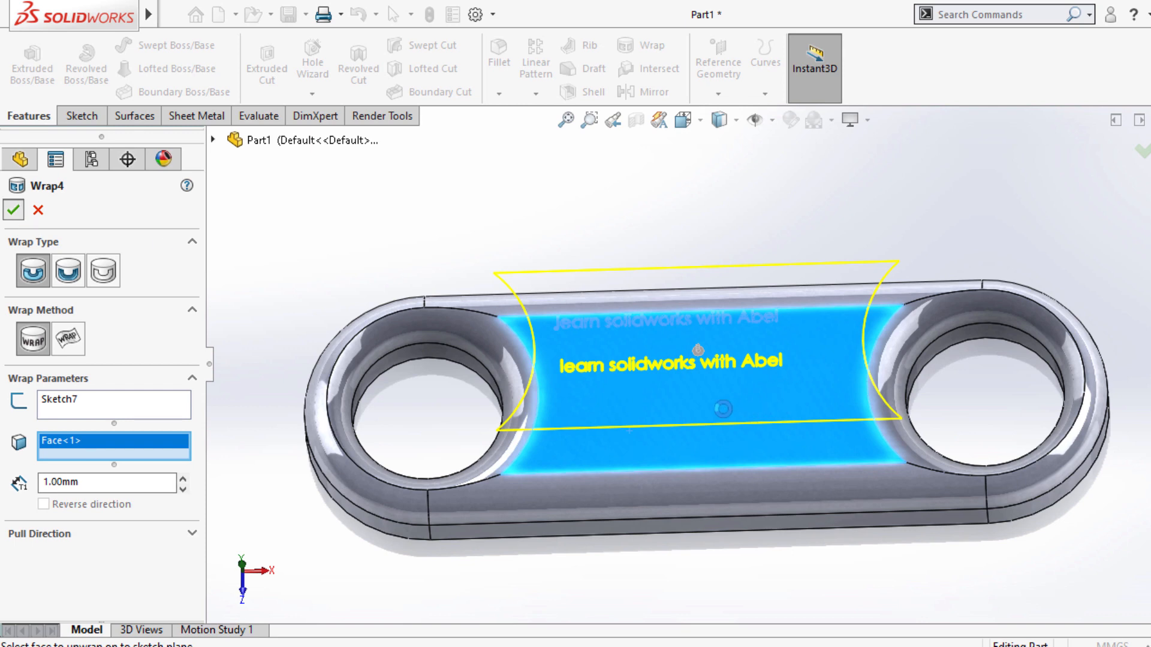
{"action": "scroll", "coordinate": [689, 398], "scroll_direction": "down", "scroll_amount": 3}
{"action": "middle_click_drag", "start_coordinate": [651, 388], "coordinate": [862, 397]}
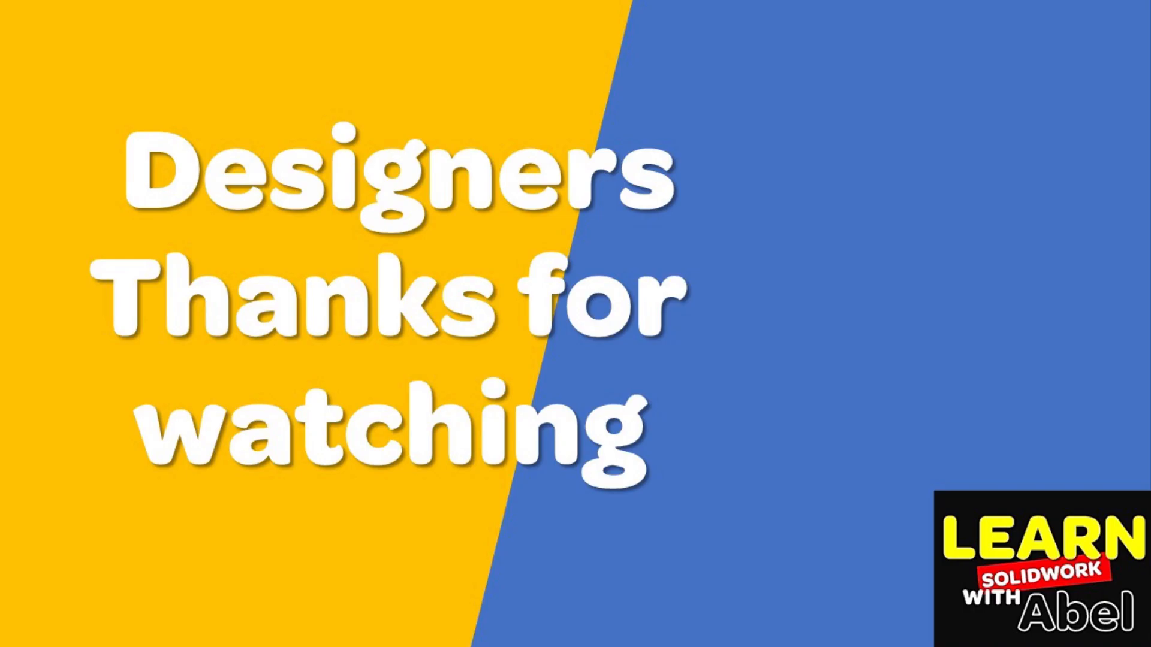